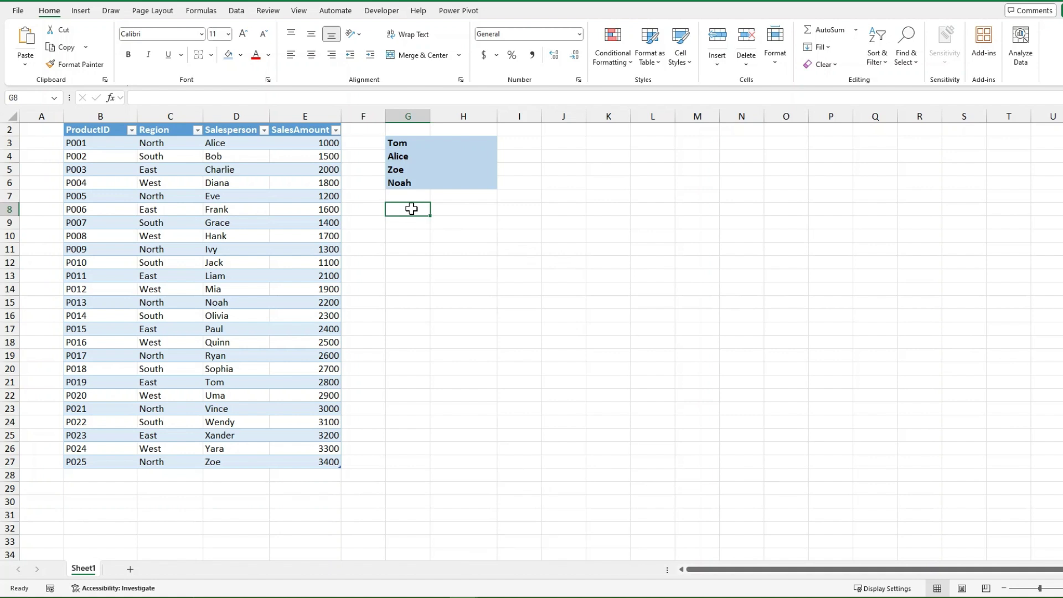
# - Enter =LET(x,E3,y,100,x+y) in G8 so it returns 1100
pyautogui.write('=let(')
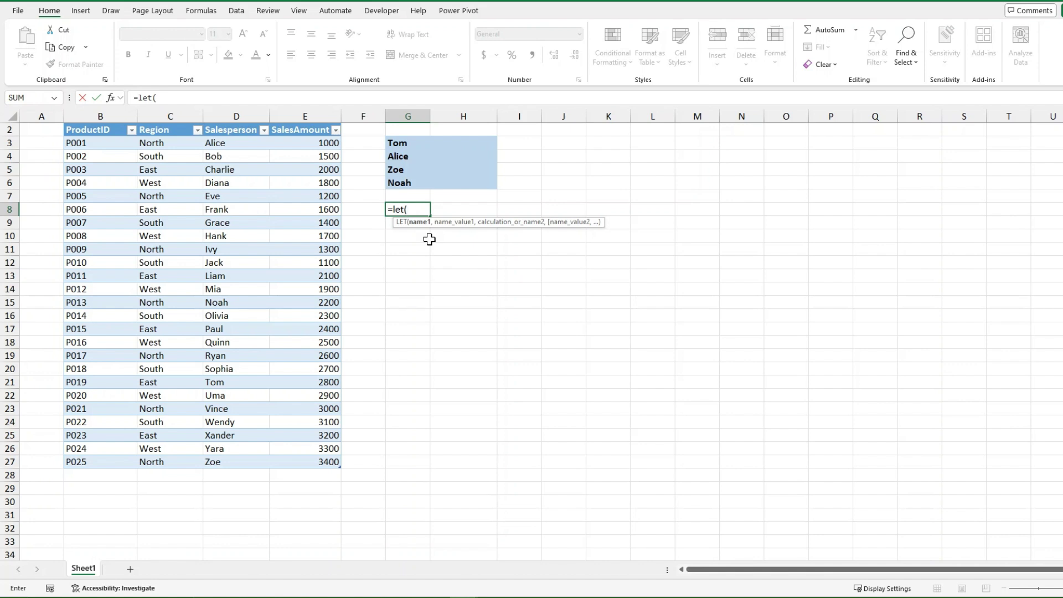
pyautogui.write('x,')
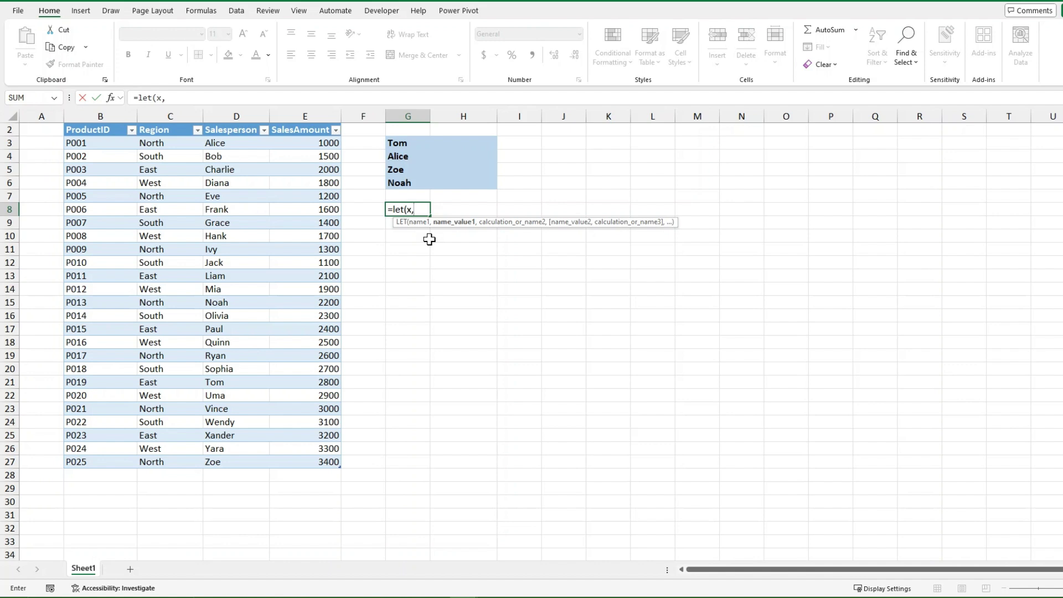
pyautogui.scroll(1, 429, 240)
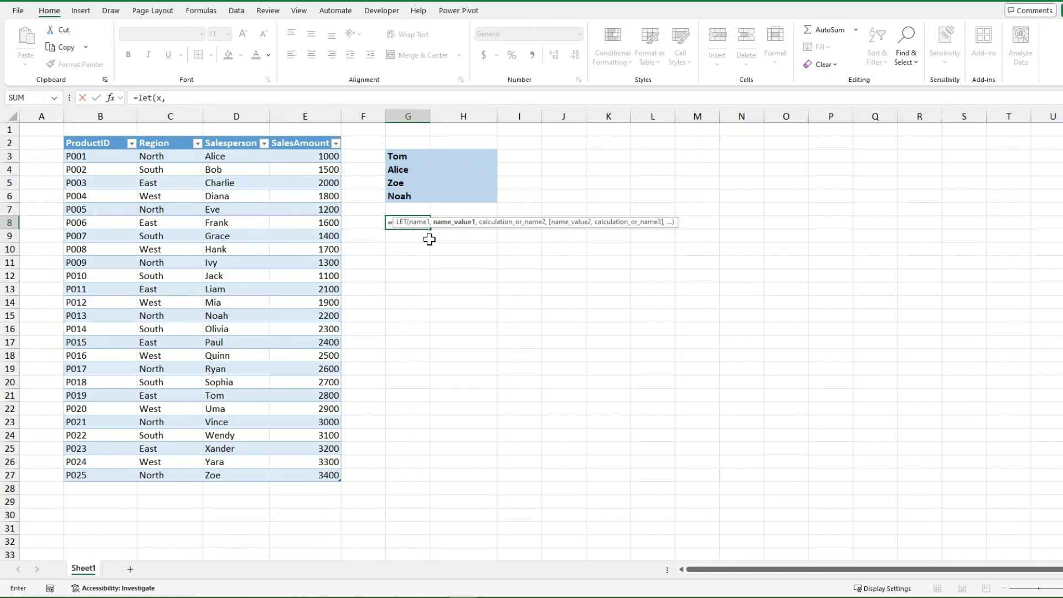
pyautogui.click(325, 156)
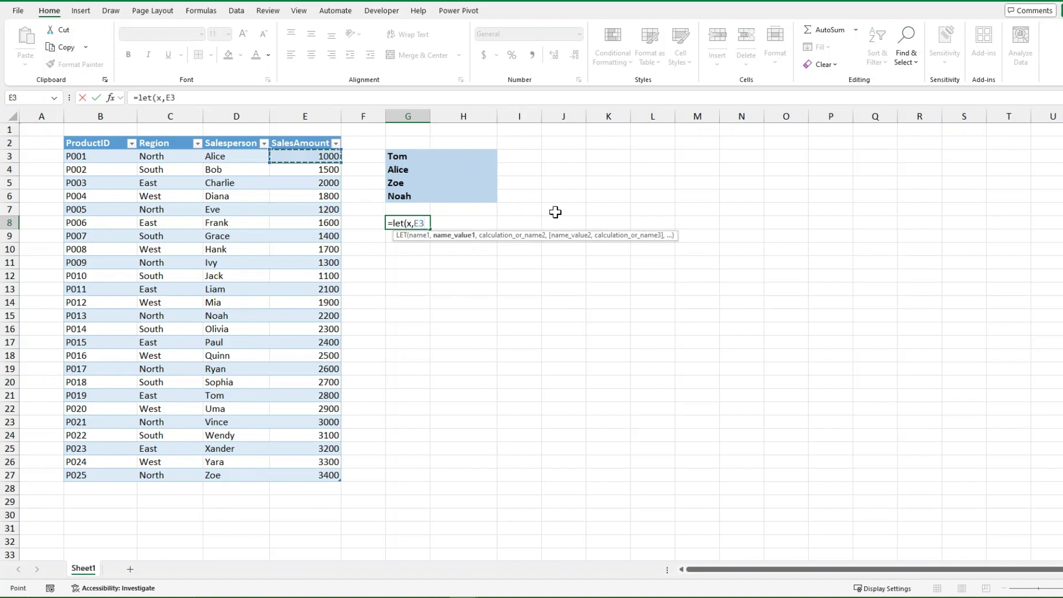
pyautogui.write(',y')
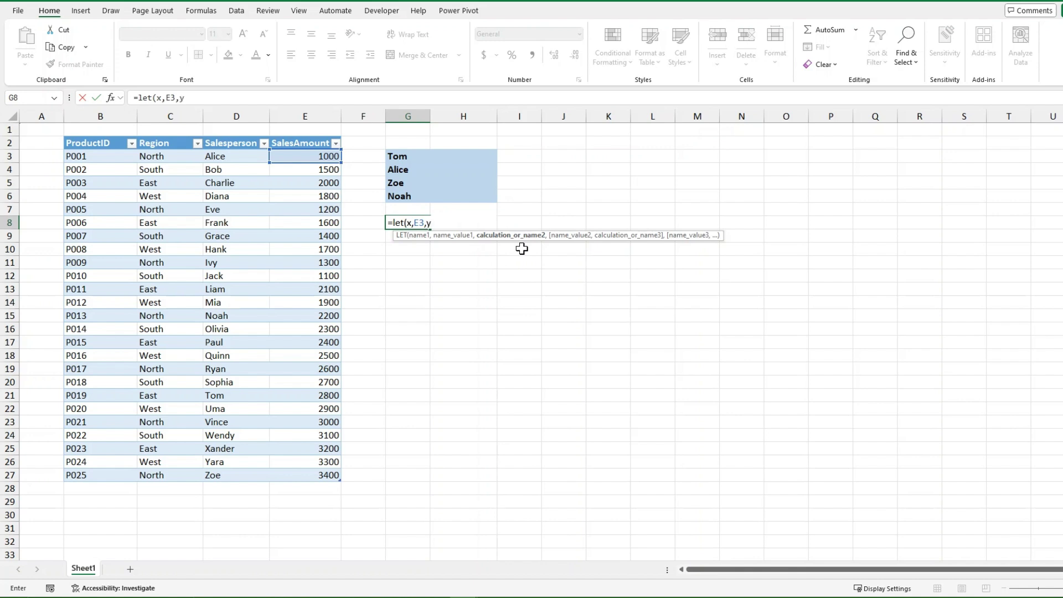
pyautogui.write(',')
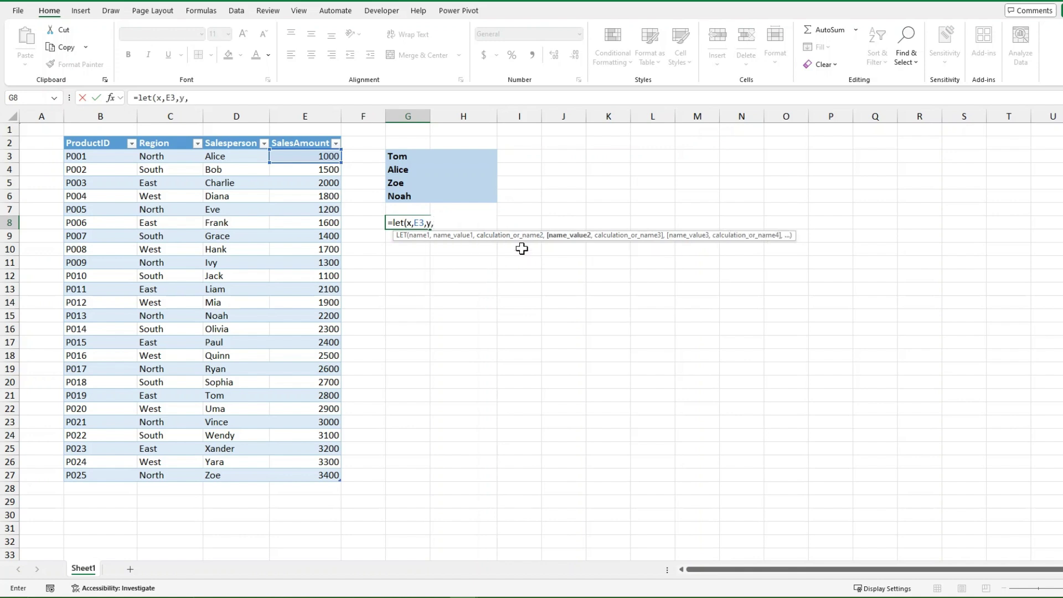
pyautogui.write('100,')
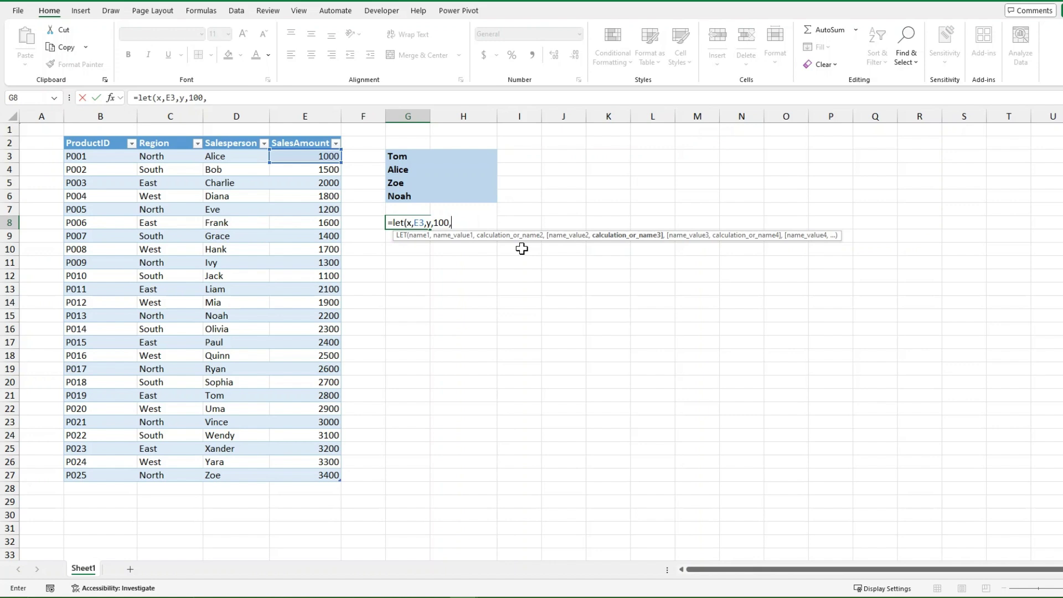
pyautogui.write('x+y)')
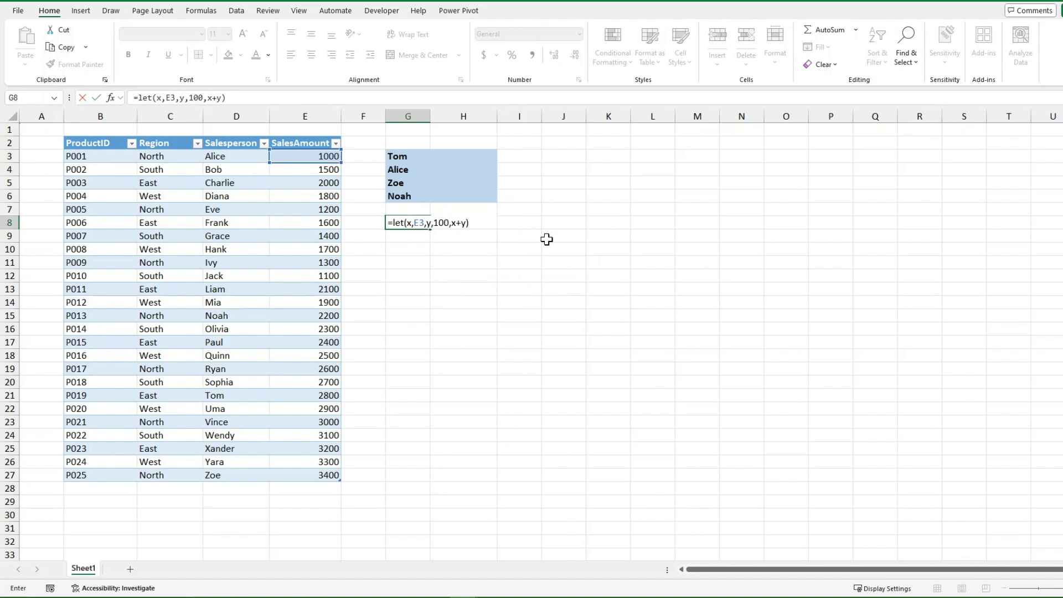
pyautogui.press('Return')
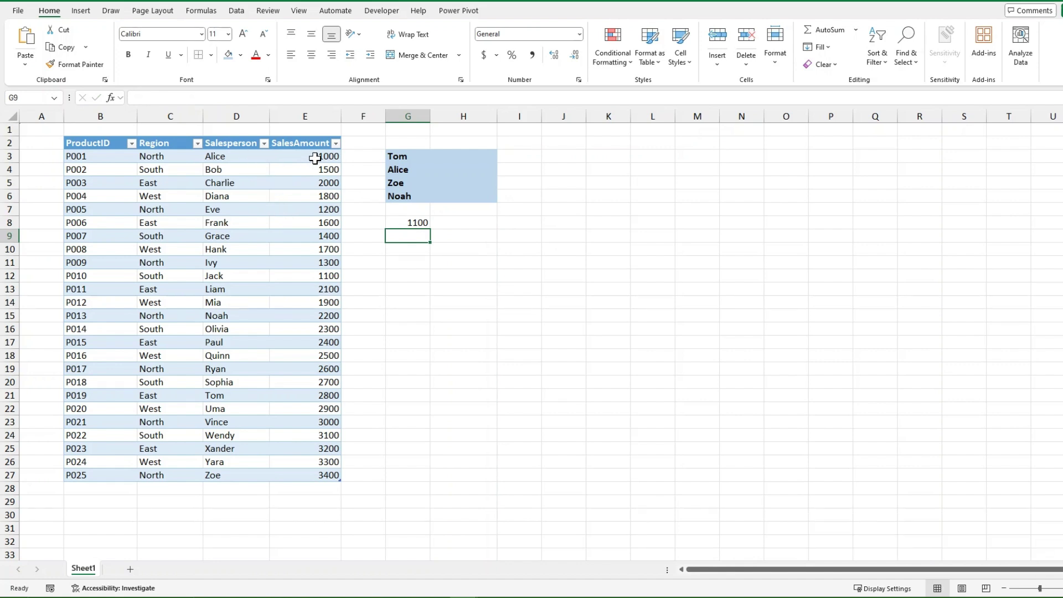
# - In H3, start =IFS(XLOOKUP(G3, Salesperson column, SalesAmount column)
pyautogui.click(479, 156)
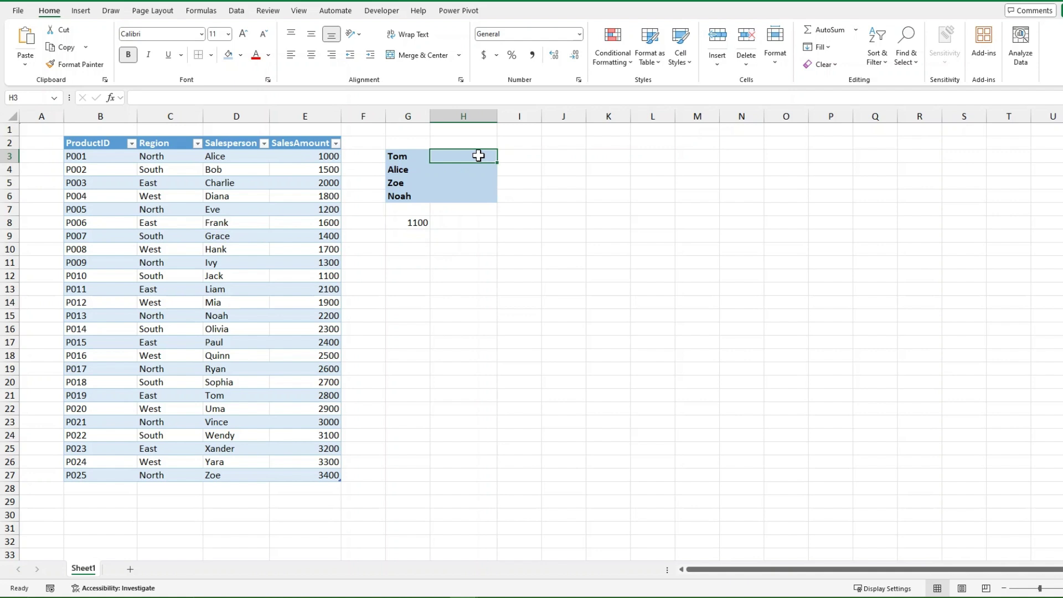
pyautogui.write('=if')
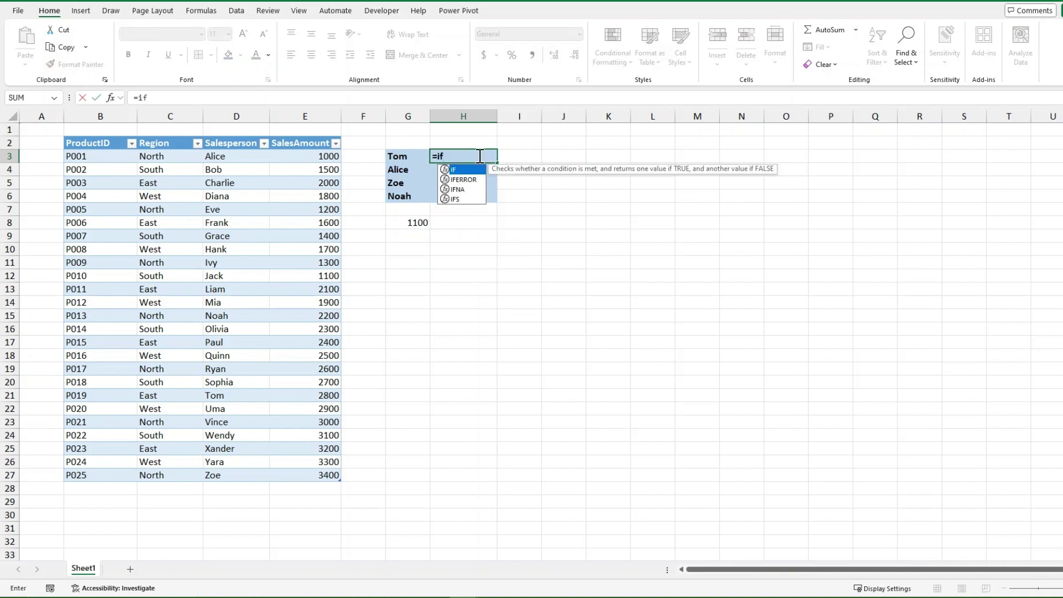
pyautogui.write('s(x')
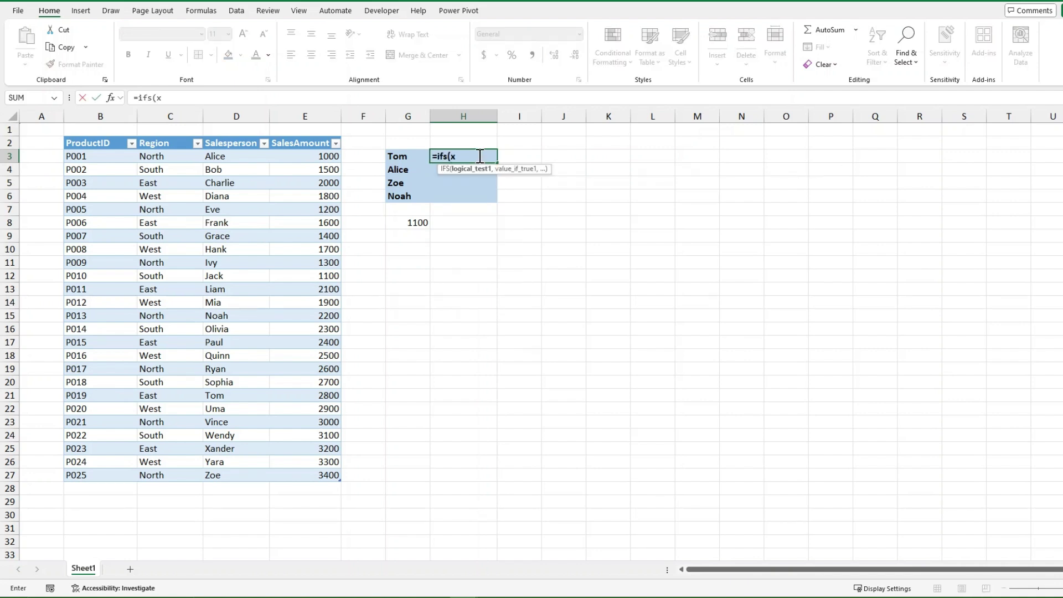
pyautogui.write('lookup(')
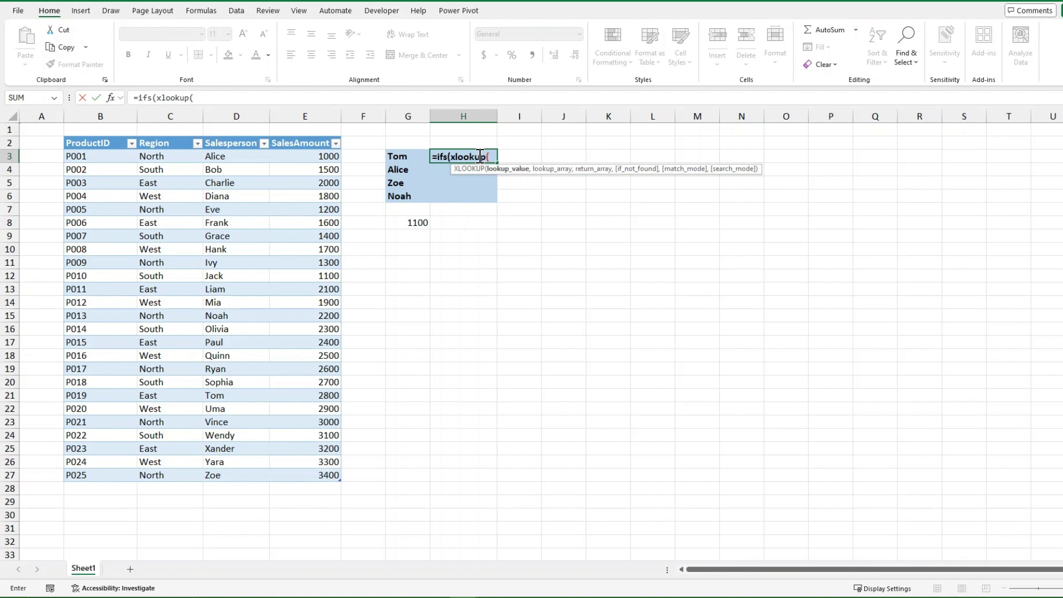
pyautogui.click(398, 156)
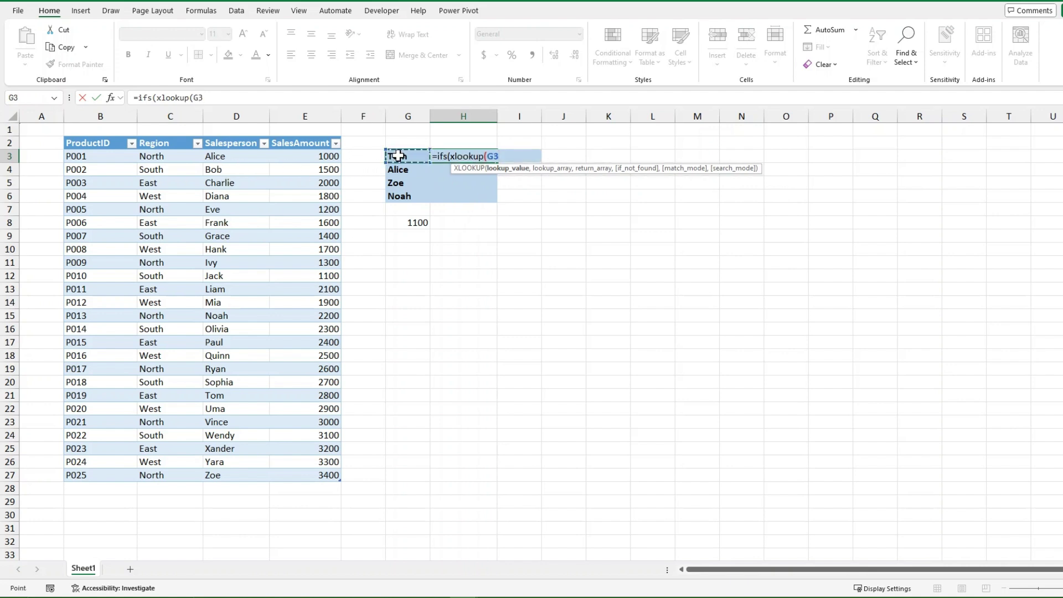
pyautogui.write(',')
pyautogui.moveTo(222, 156); pyautogui.dragTo(238, 473)
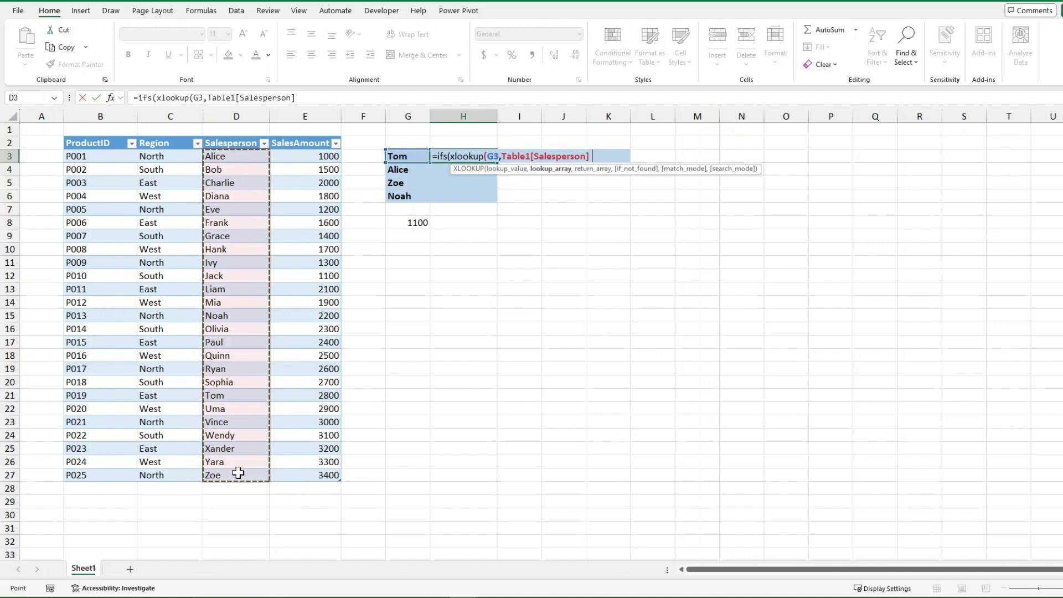
pyautogui.write(',')
pyautogui.moveTo(306, 156); pyautogui.dragTo(322, 475)
# - Test the looked-up amount against AVERAGE of SalesAmount and begin the "Surplus of " & label
pyautogui.write(')')
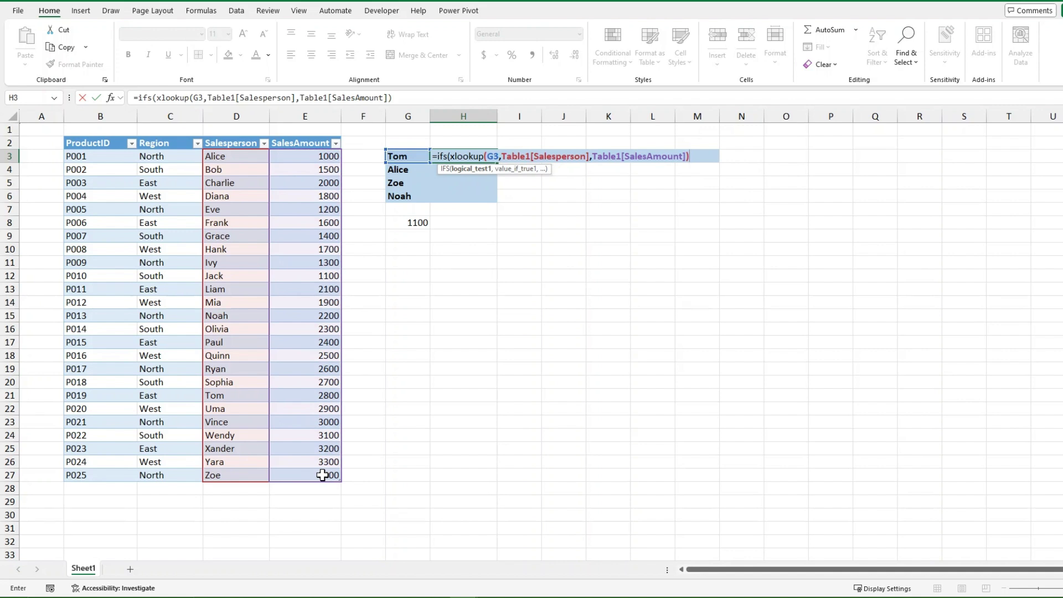
pyautogui.write('>average')
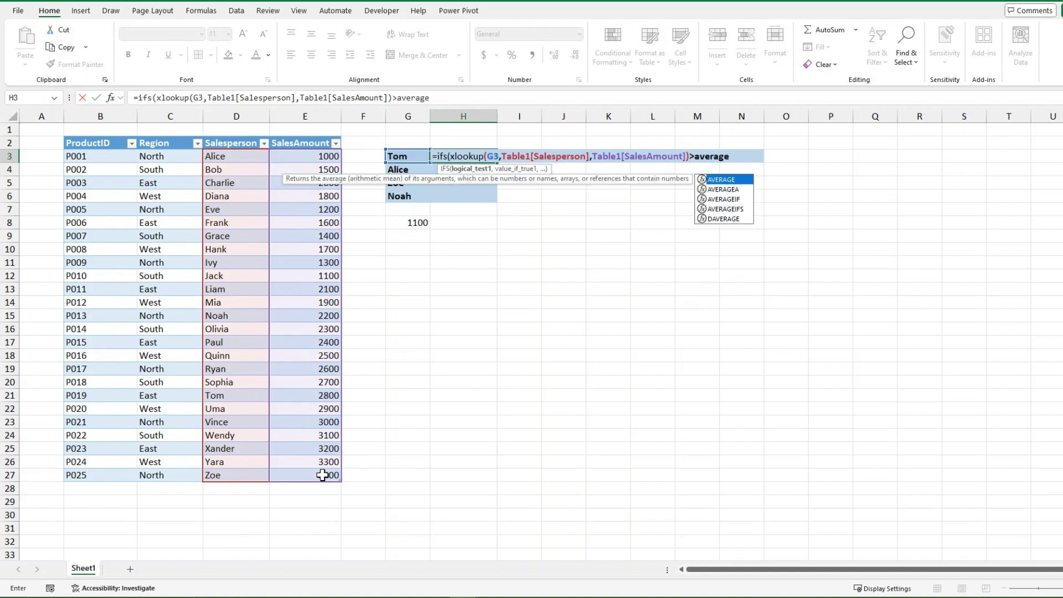
pyautogui.write('(')
pyautogui.click(311, 158)
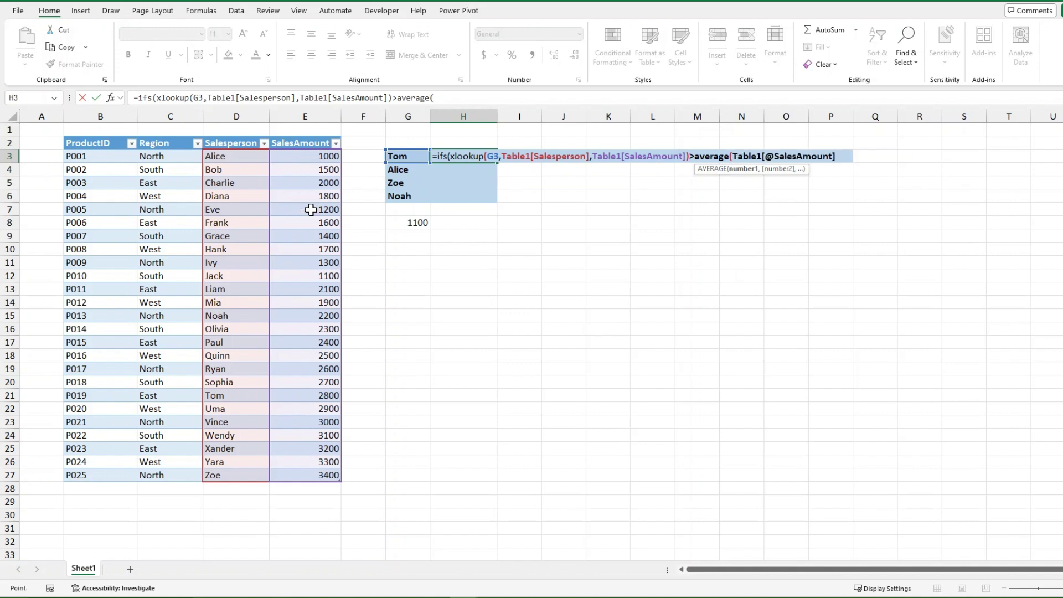
pyautogui.moveTo(311, 209); pyautogui.dragTo(330, 480)
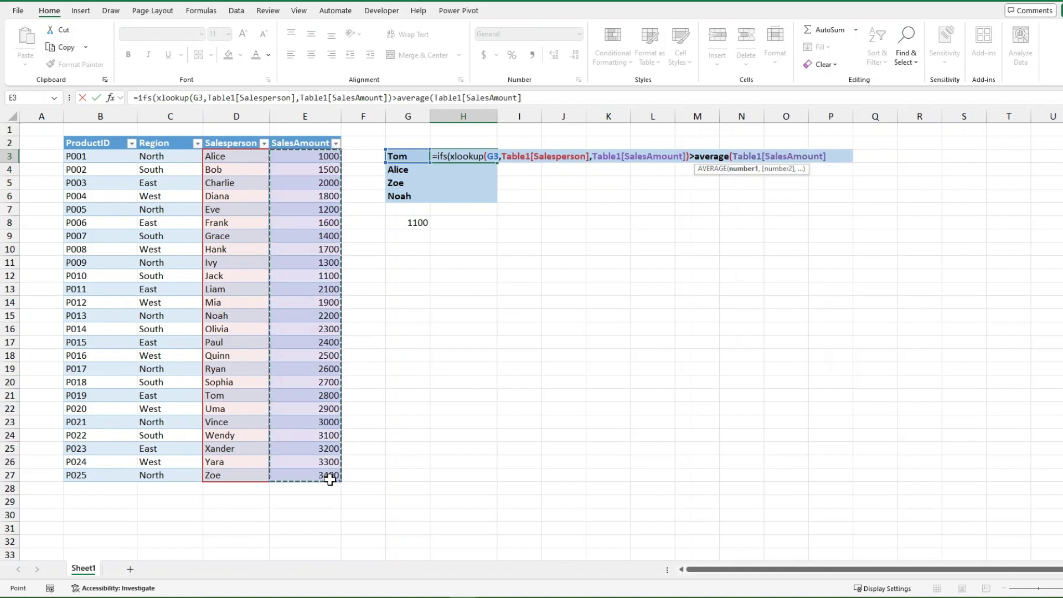
pyautogui.write(')')
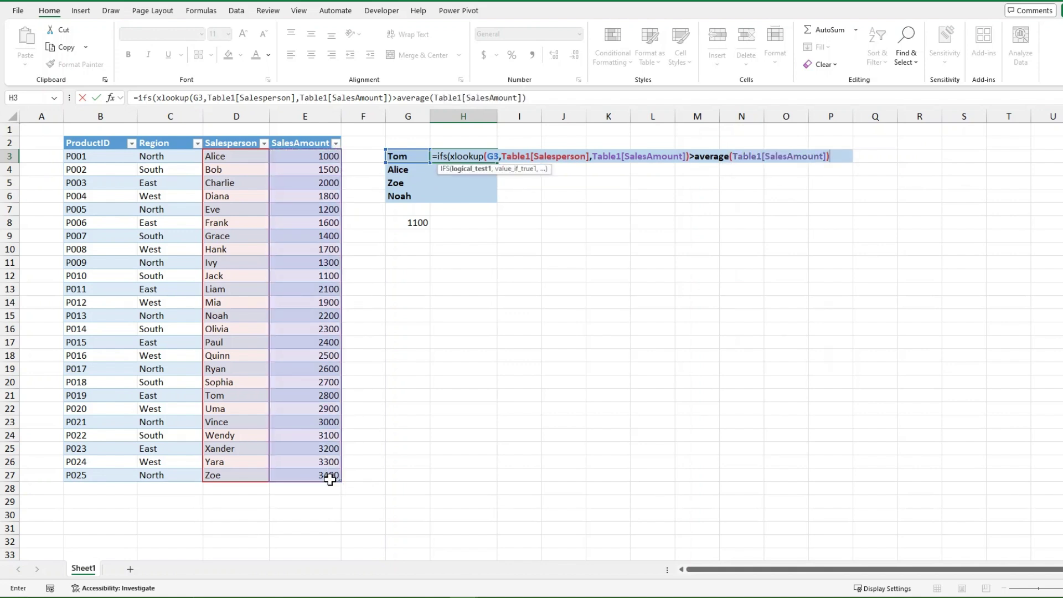
pyautogui.write(',')
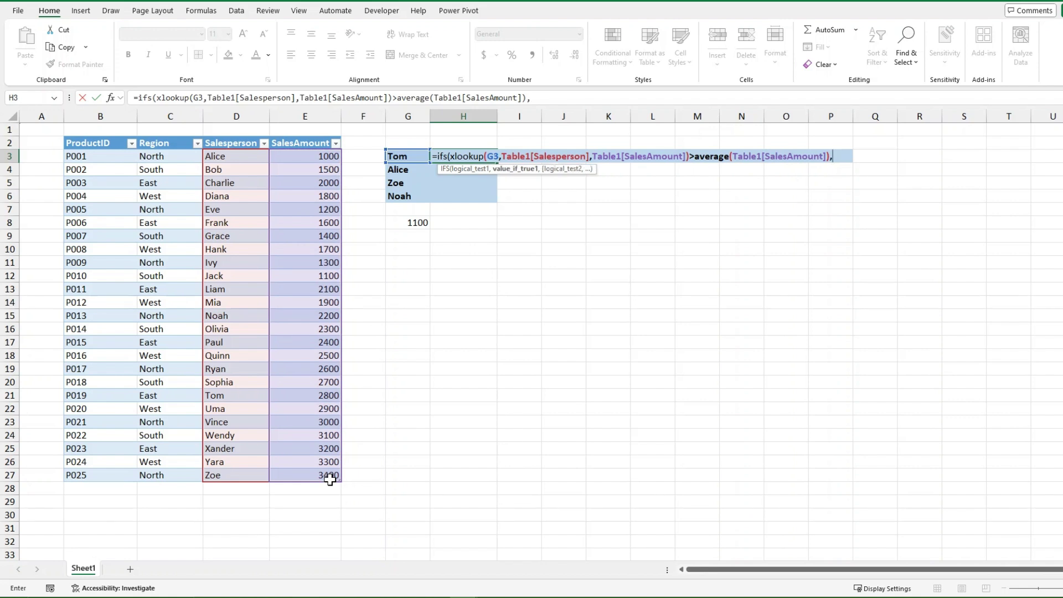
pyautogui.write('"Surp')
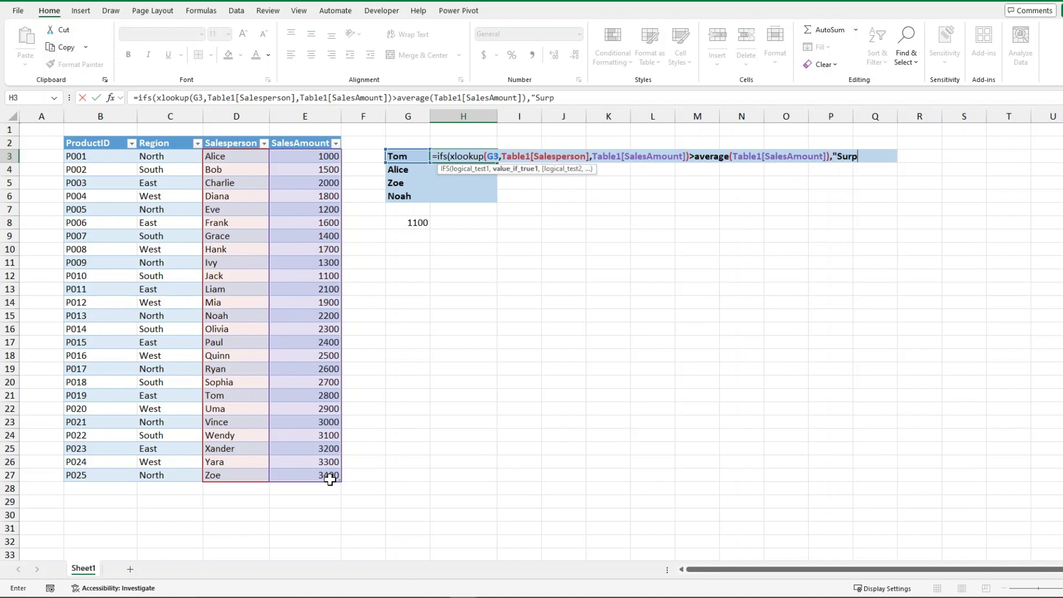
pyautogui.write('lus of " &')
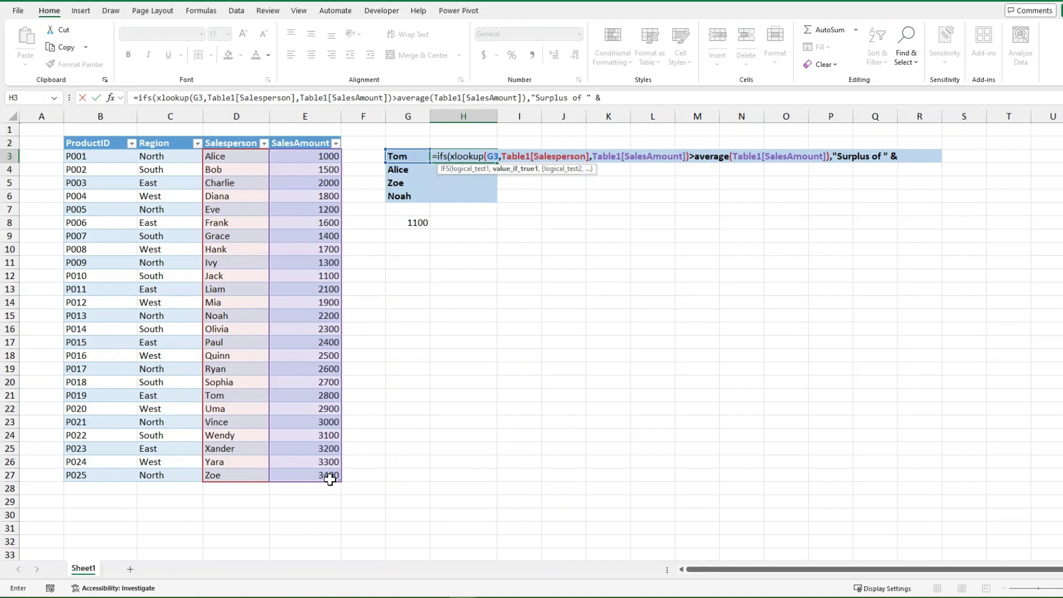
# - Append XLOOKUP(G3, Salesperson, SalesAmount) minus the SalesAmount average to the label, then commit H3's formula
pyautogui.write('xlookup(')
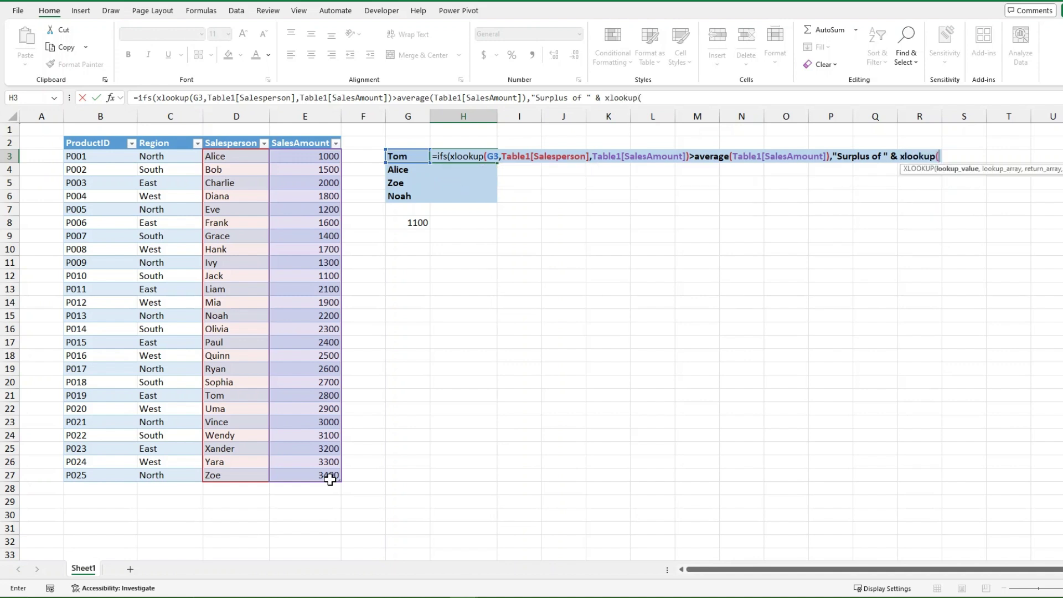
pyautogui.click(415, 156)
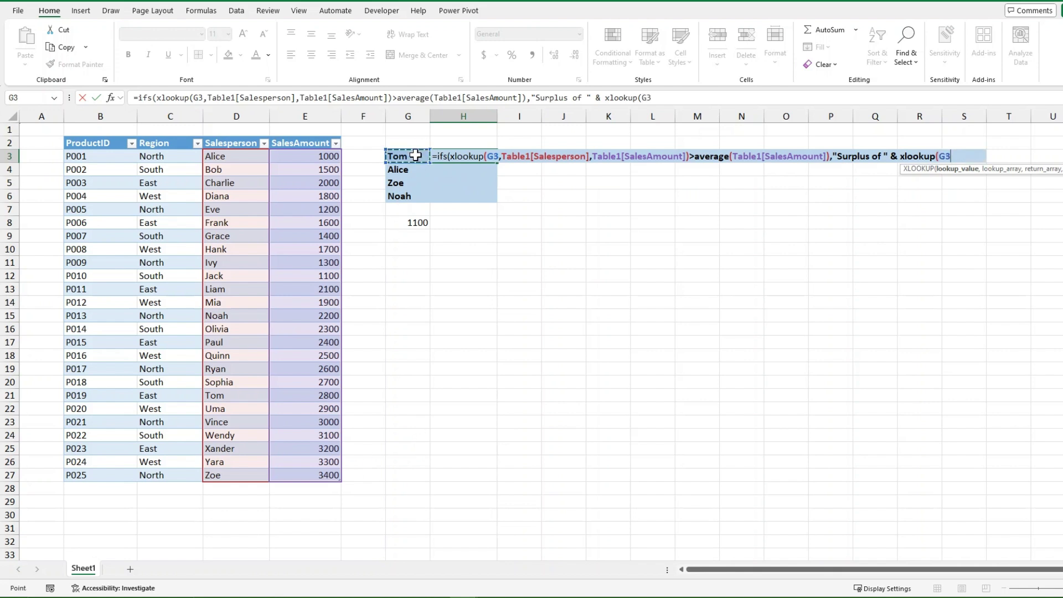
pyautogui.write(',')
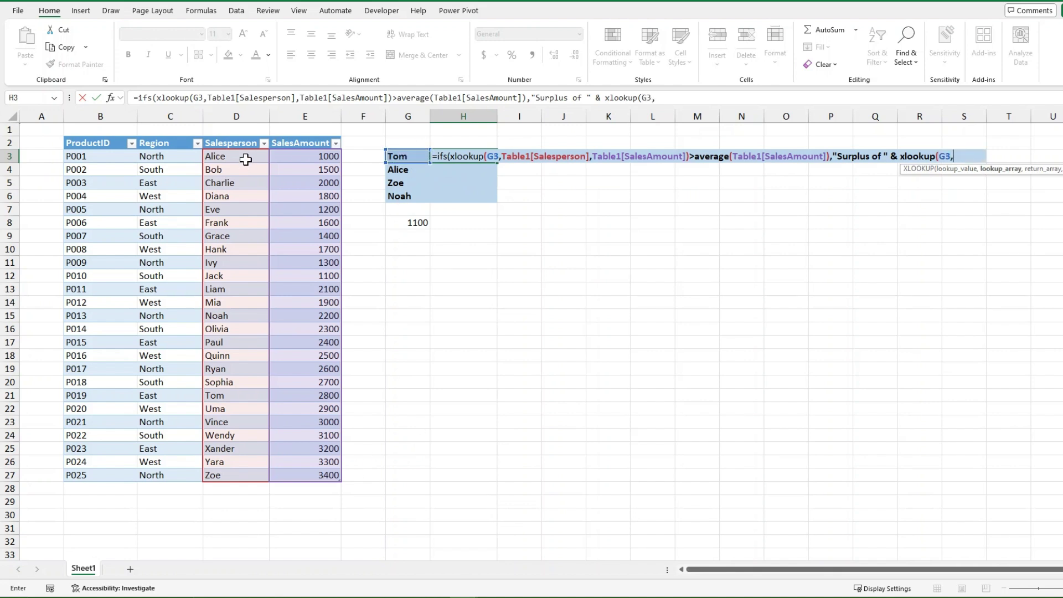
pyautogui.moveTo(247, 161); pyautogui.dragTo(251, 475)
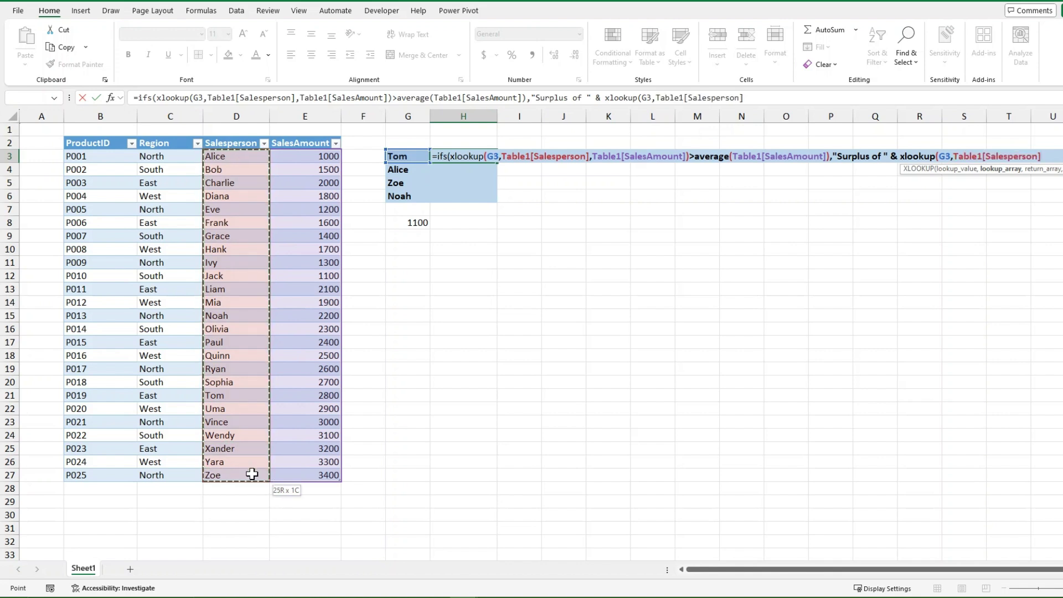
pyautogui.write(',')
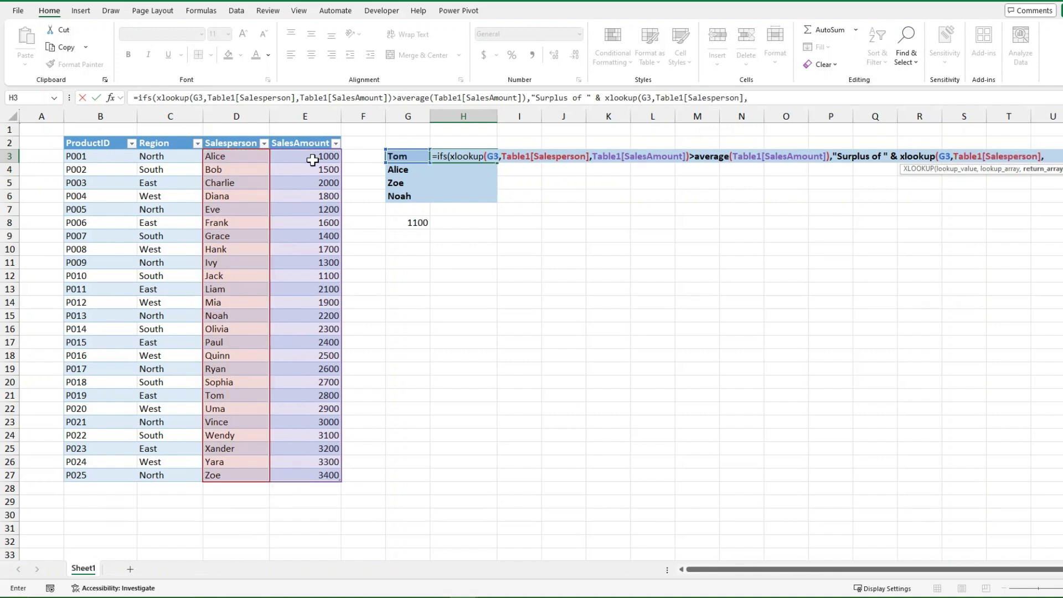
pyautogui.moveTo(316, 157); pyautogui.dragTo(320, 471)
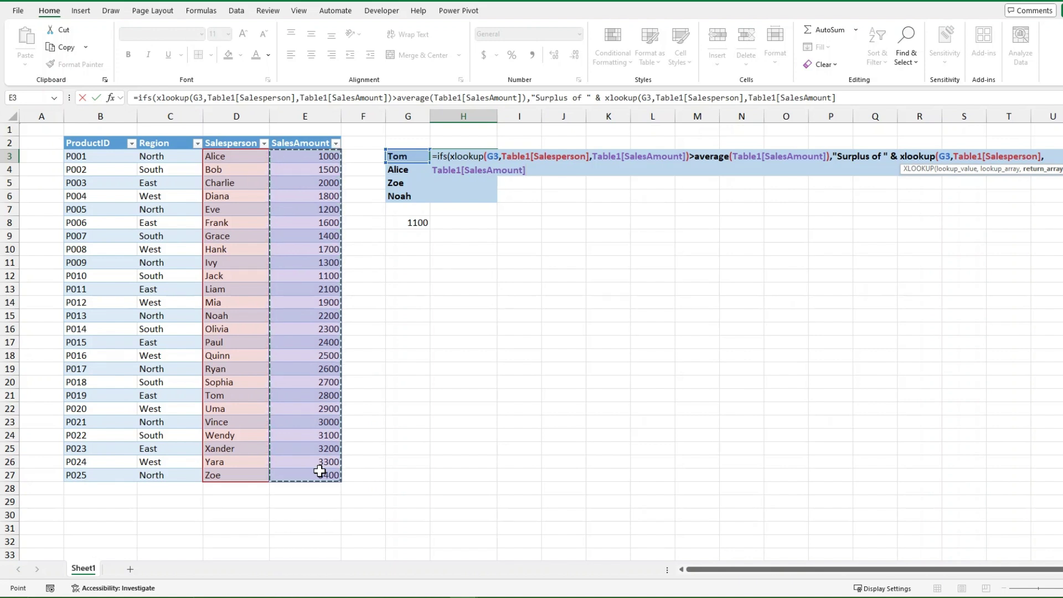
pyautogui.write(')')
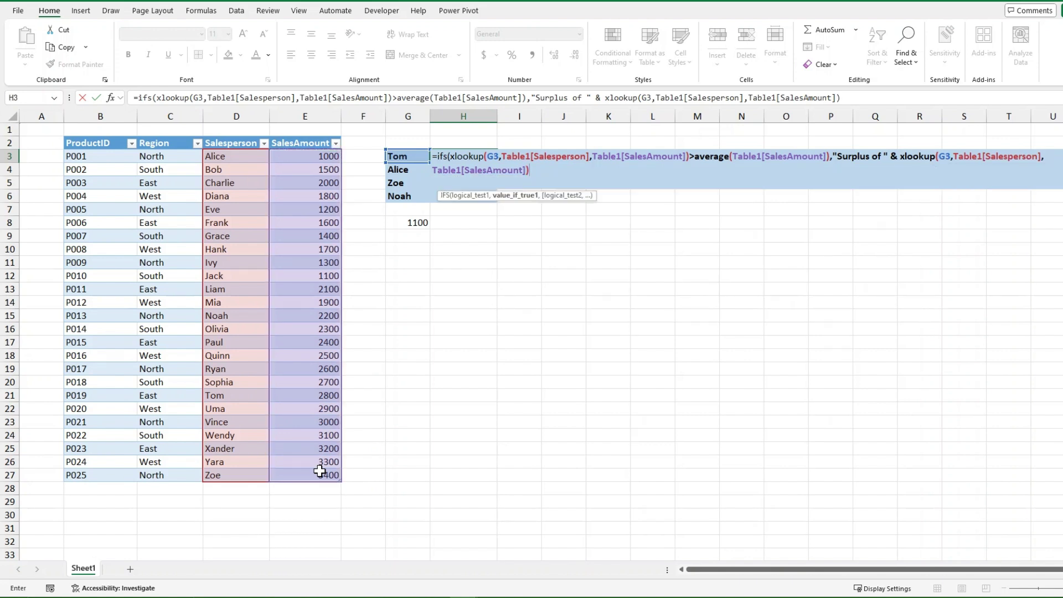
pyautogui.write('-aver')
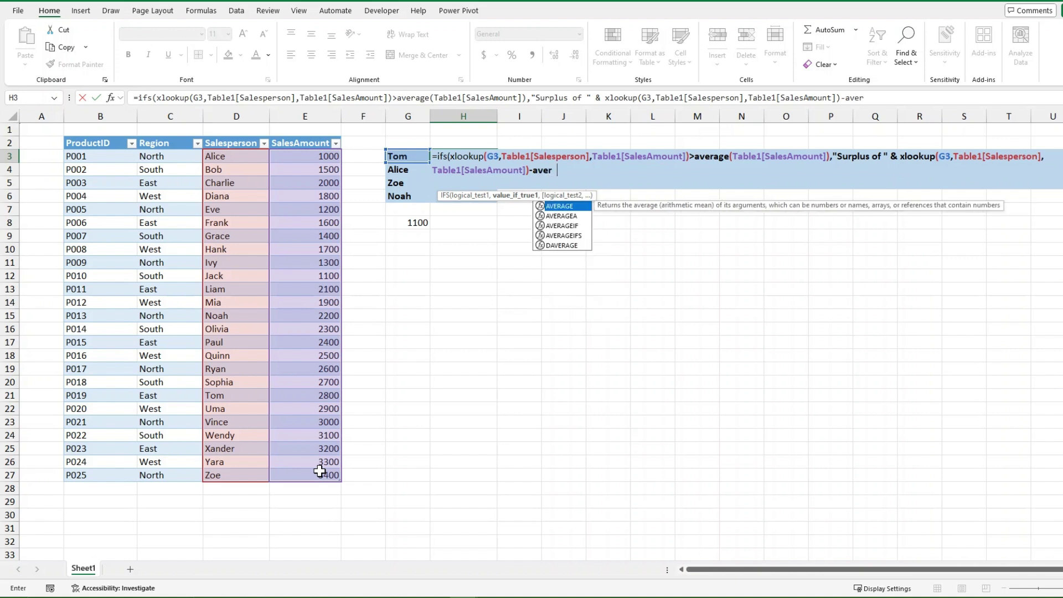
pyautogui.write('age(')
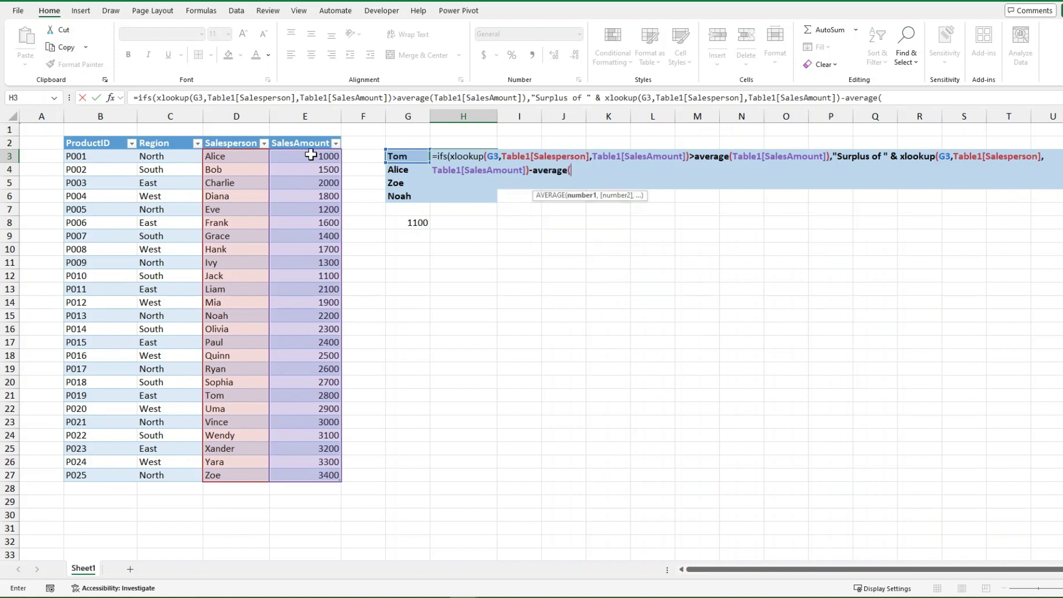
pyautogui.moveTo(311, 155); pyautogui.dragTo(318, 477)
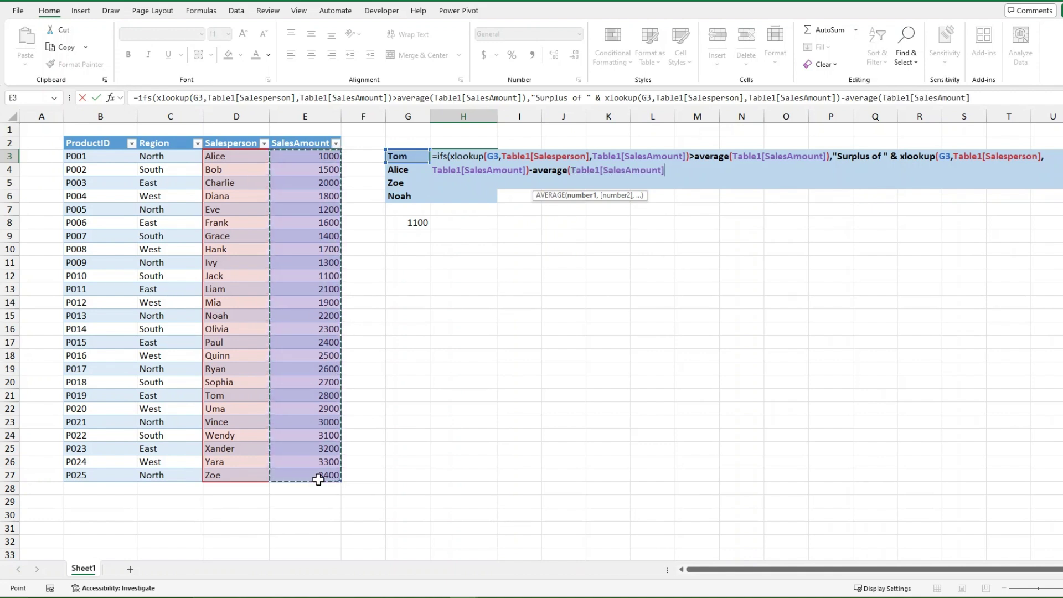
pyautogui.write(')')
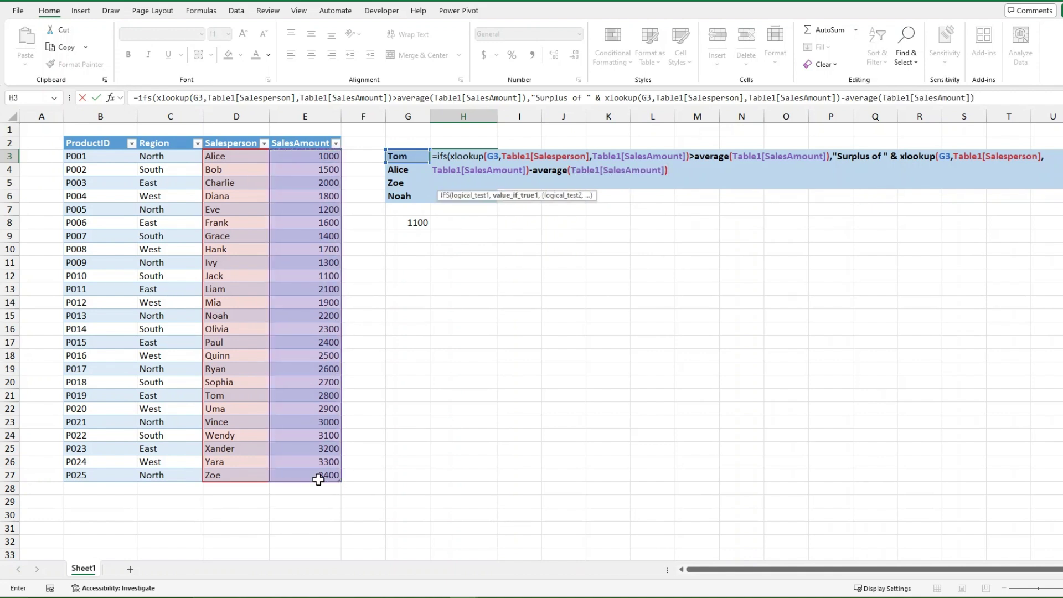
pyautogui.write(')')
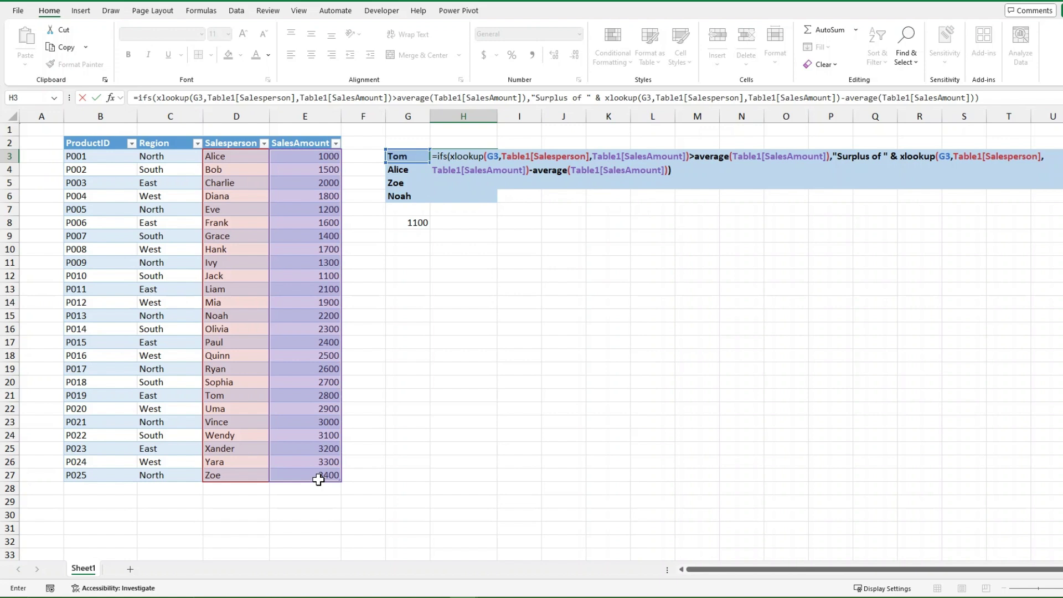
pyautogui.press('Return')
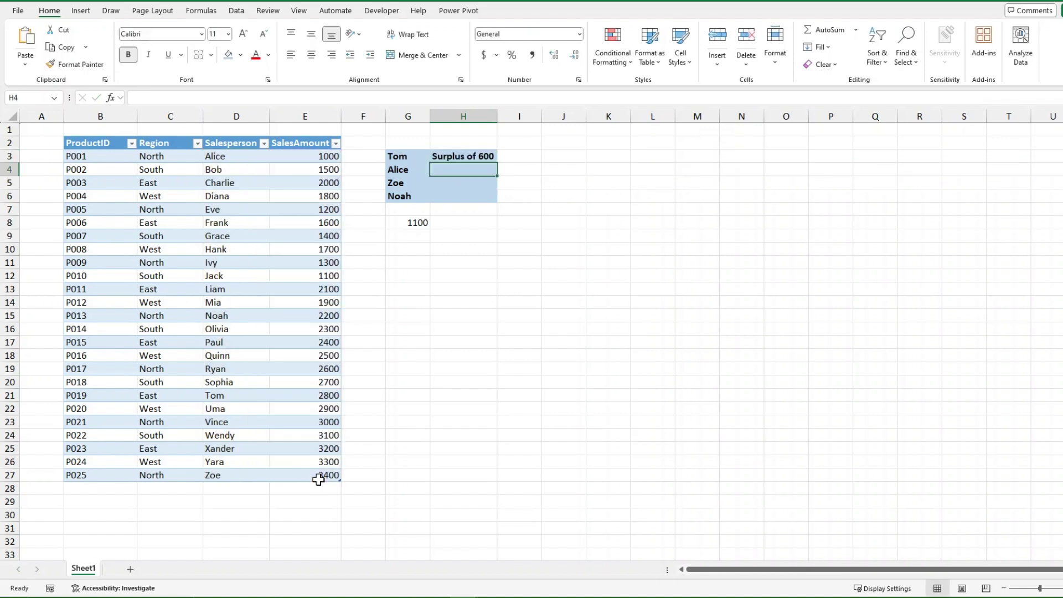
# - Review H3's IFS formula against Tom's 2800 sales amount, then select the formula text for removal
pyautogui.click(489, 156)
pyautogui.click(334, 397)
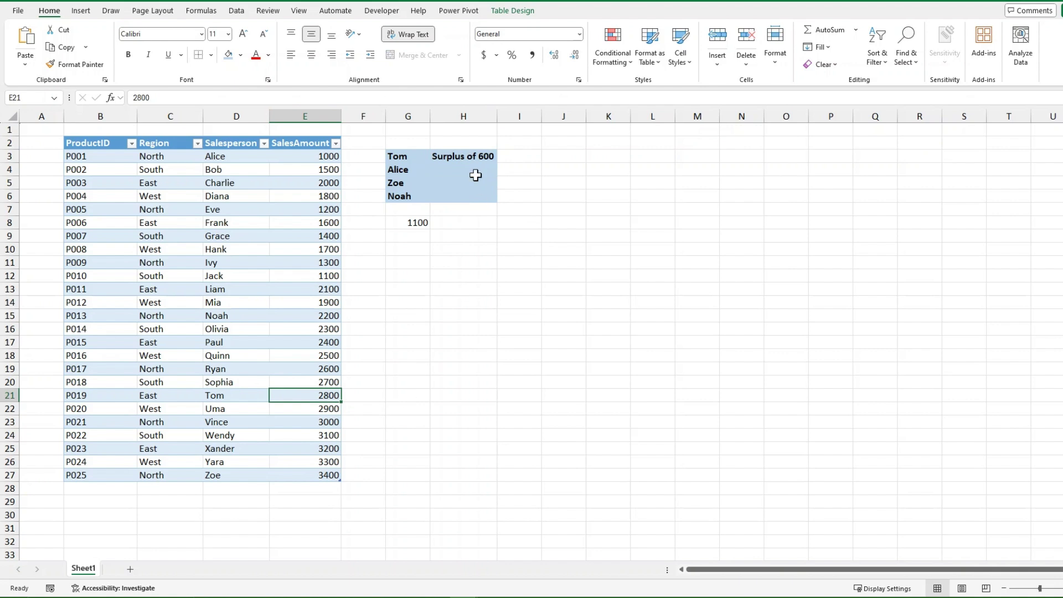
pyautogui.click(473, 156)
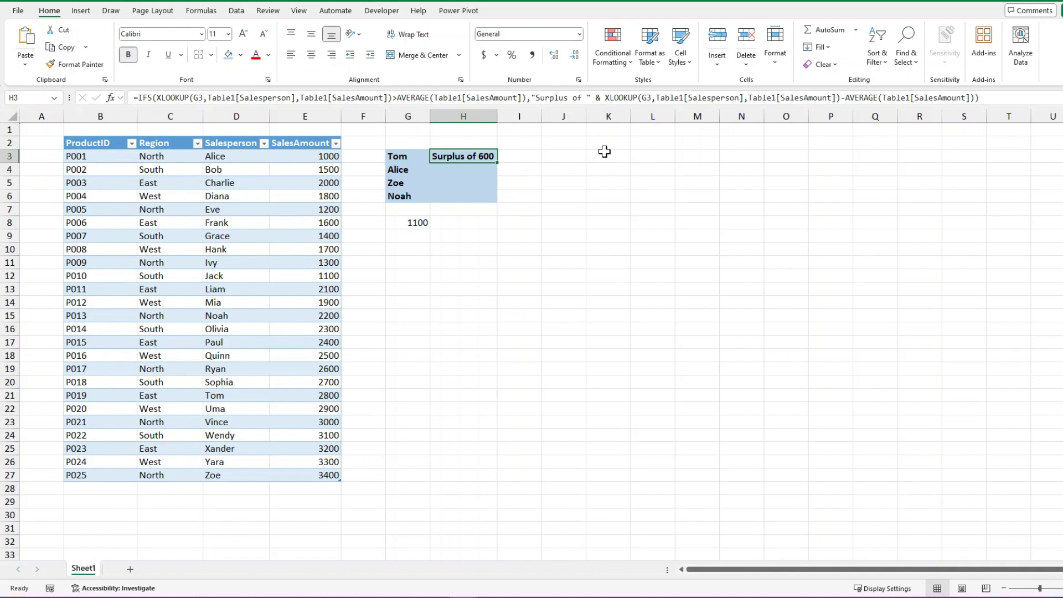
pyautogui.press('F2')
pyautogui.hotkey('ctrl', 'a')
# - Delete the old formula from H3 and reselect the cell
pyautogui.press('Delete')
pyautogui.click(608, 196)
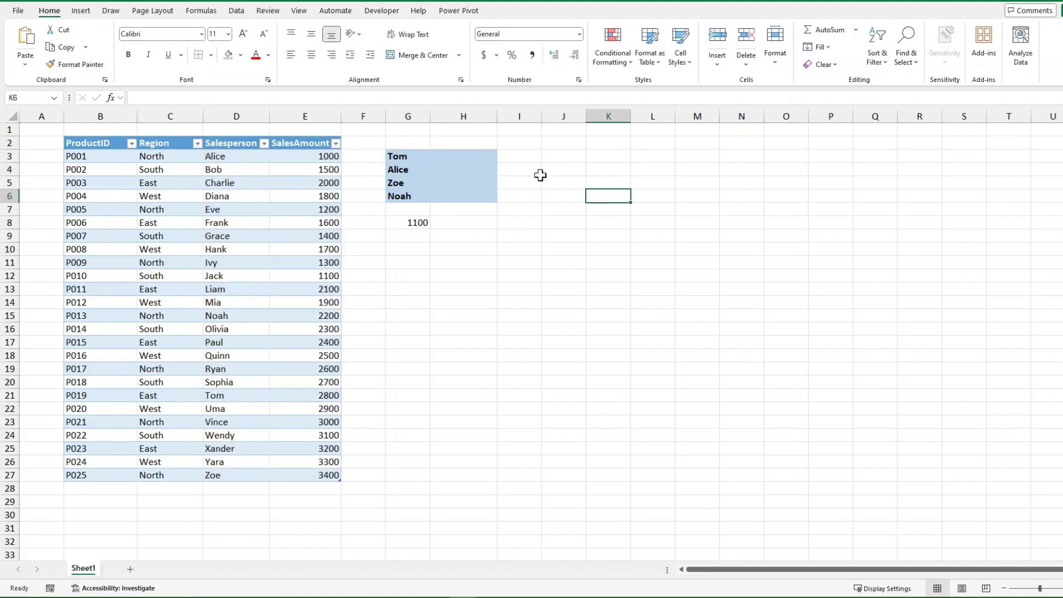
pyautogui.click(486, 159)
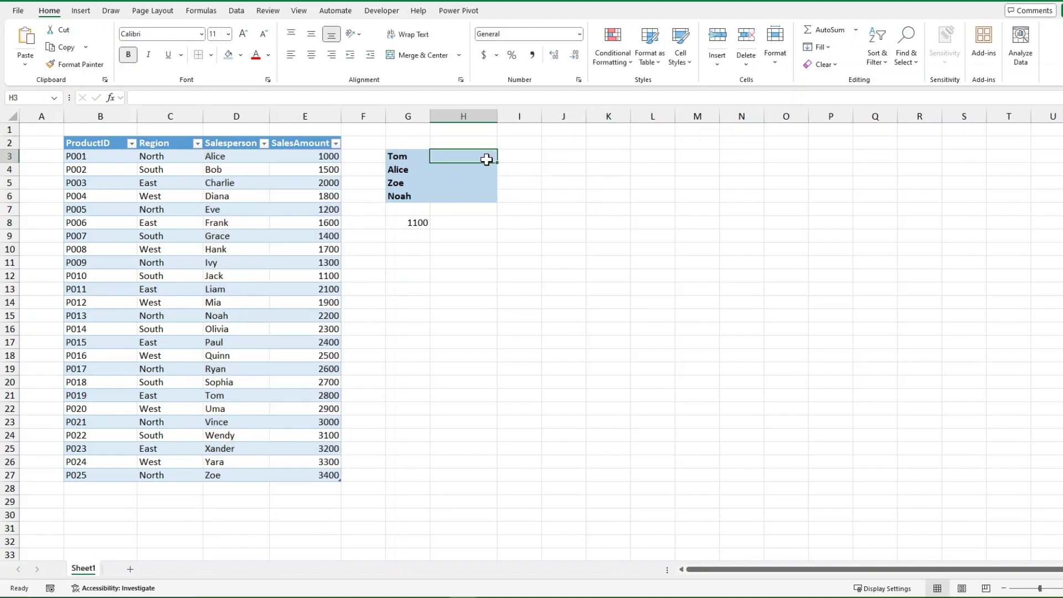
# - Start =LET(x,AVERAGE(Table1[SalesAmount]),y,XLOOKUP( in H3
pyautogui.write('=')
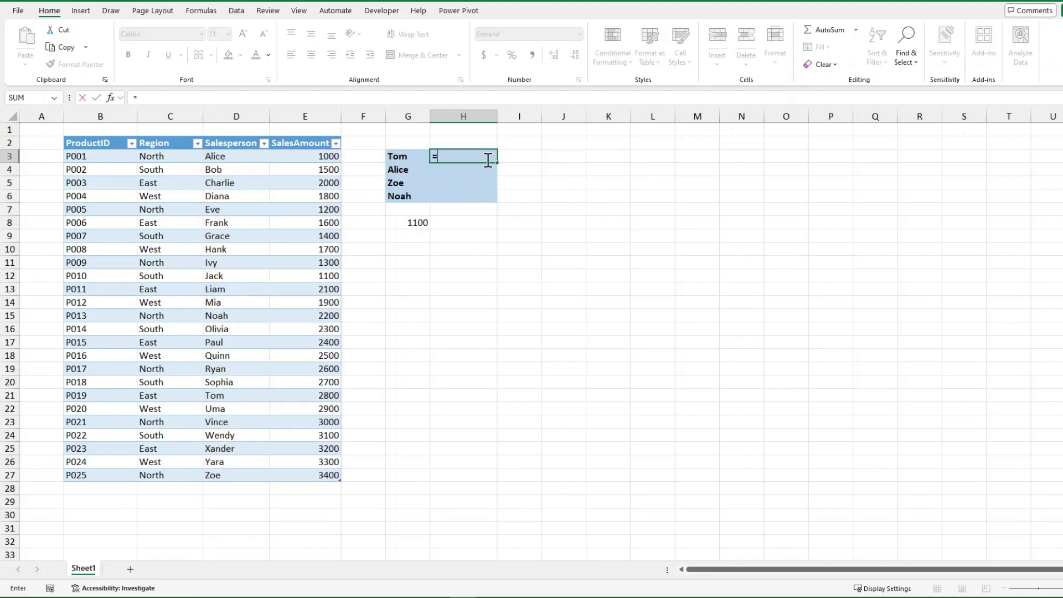
pyautogui.write('let(')
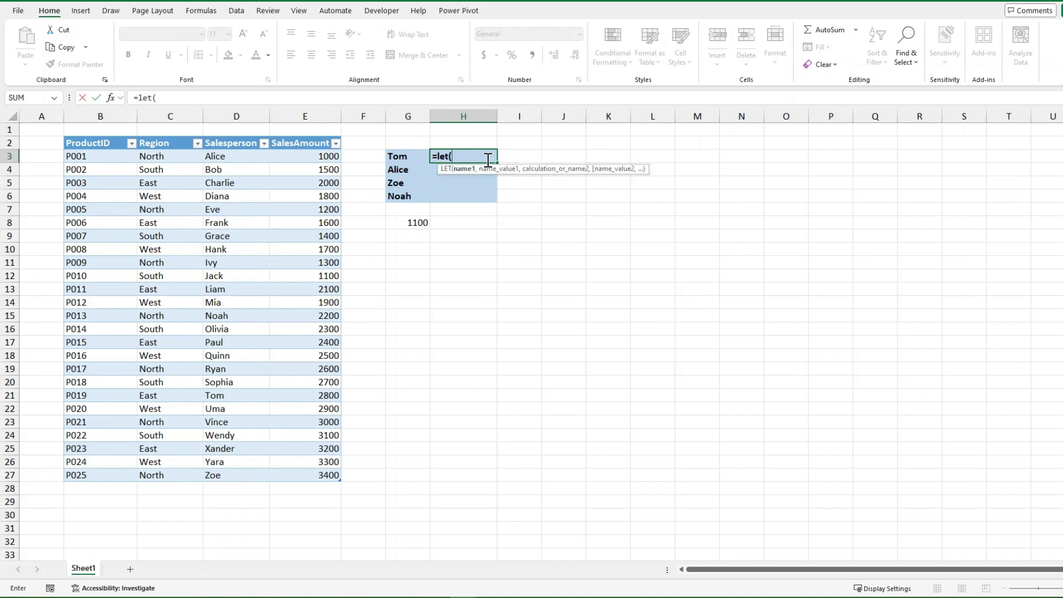
pyautogui.write('x,')
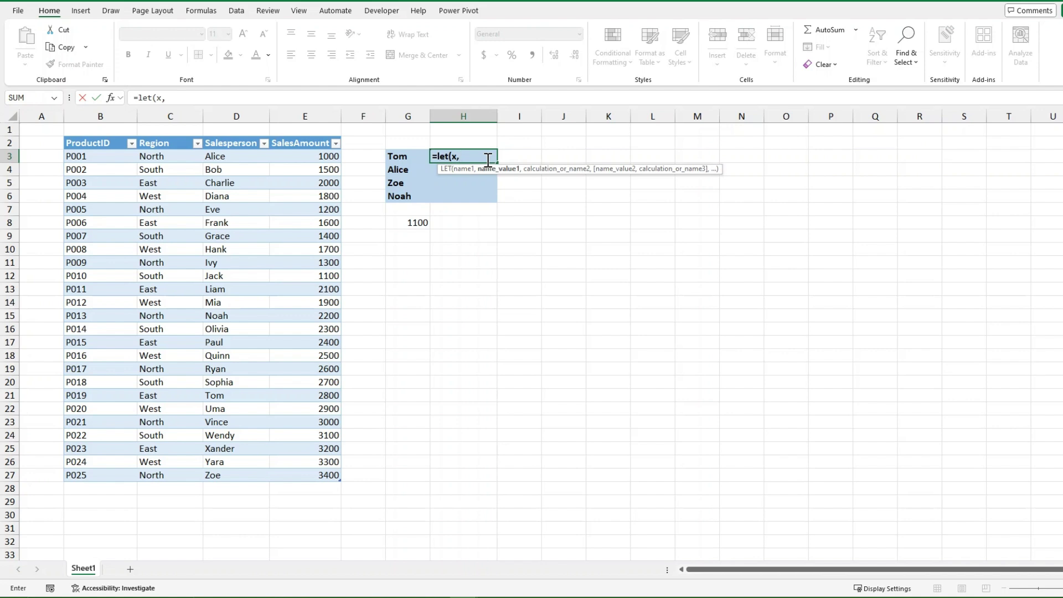
pyautogui.write('average(')
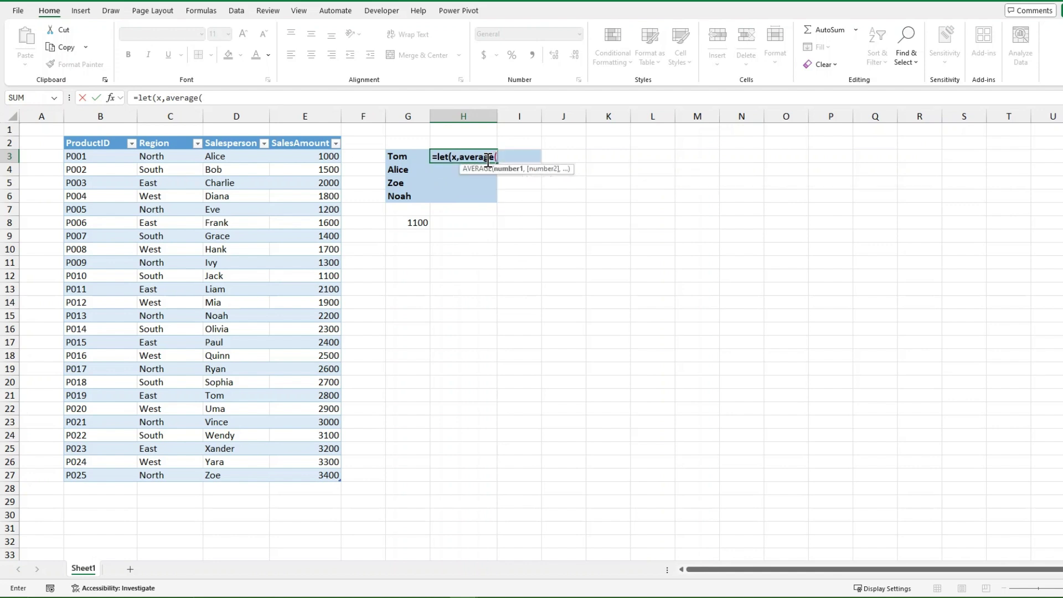
pyautogui.moveTo(331, 156); pyautogui.dragTo(329, 474)
pyautogui.write(')')
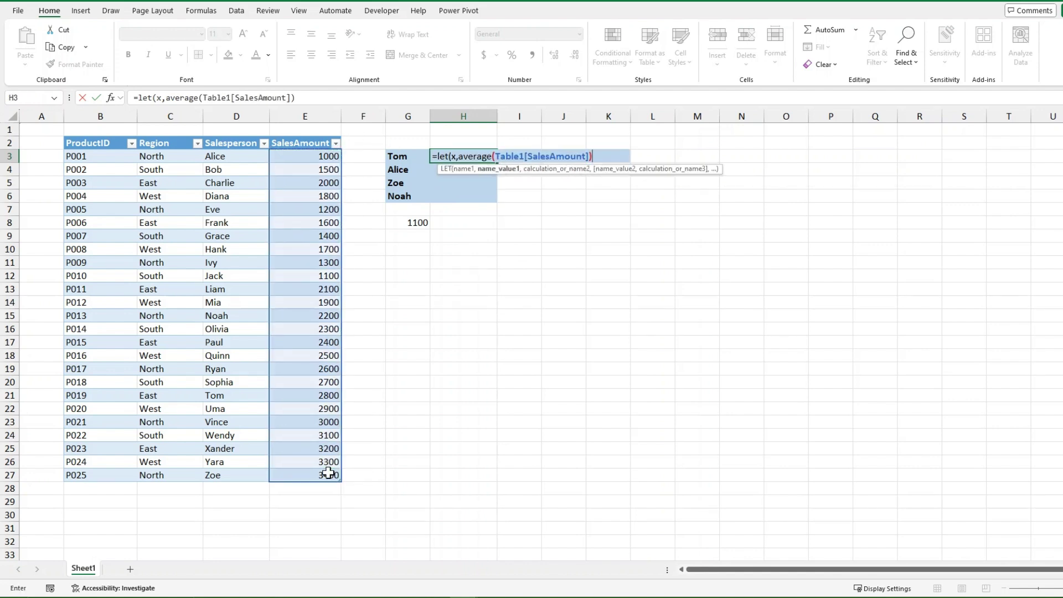
pyautogui.write(',y')
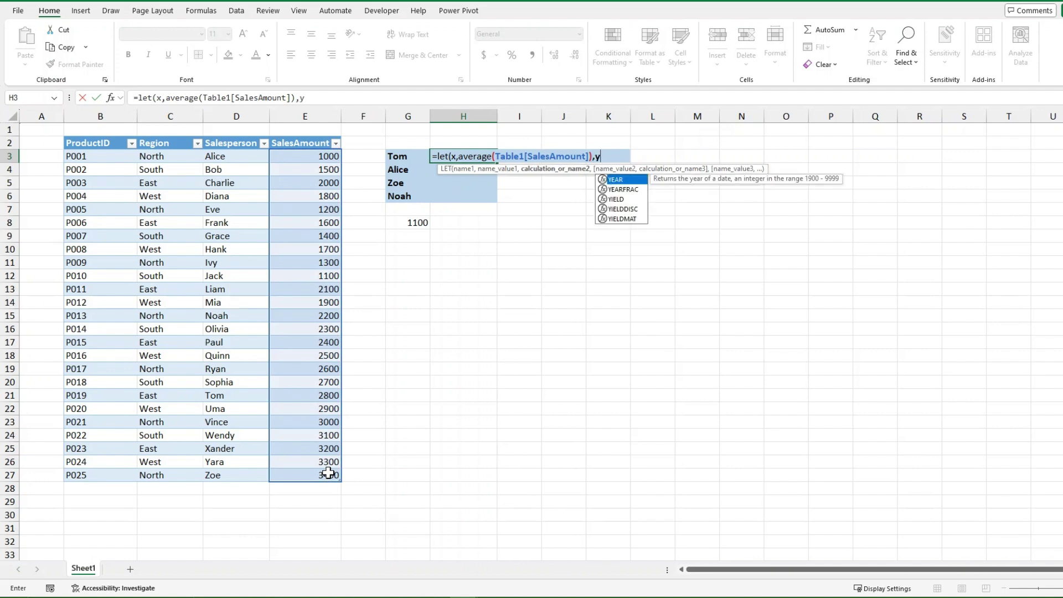
pyautogui.write(',')
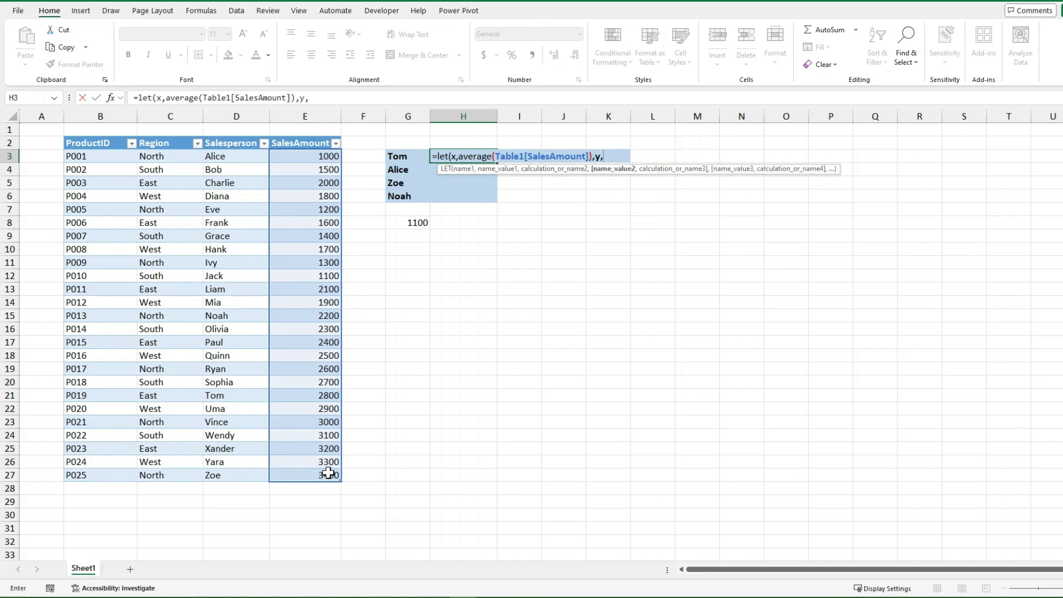
pyautogui.write('xlookup(')
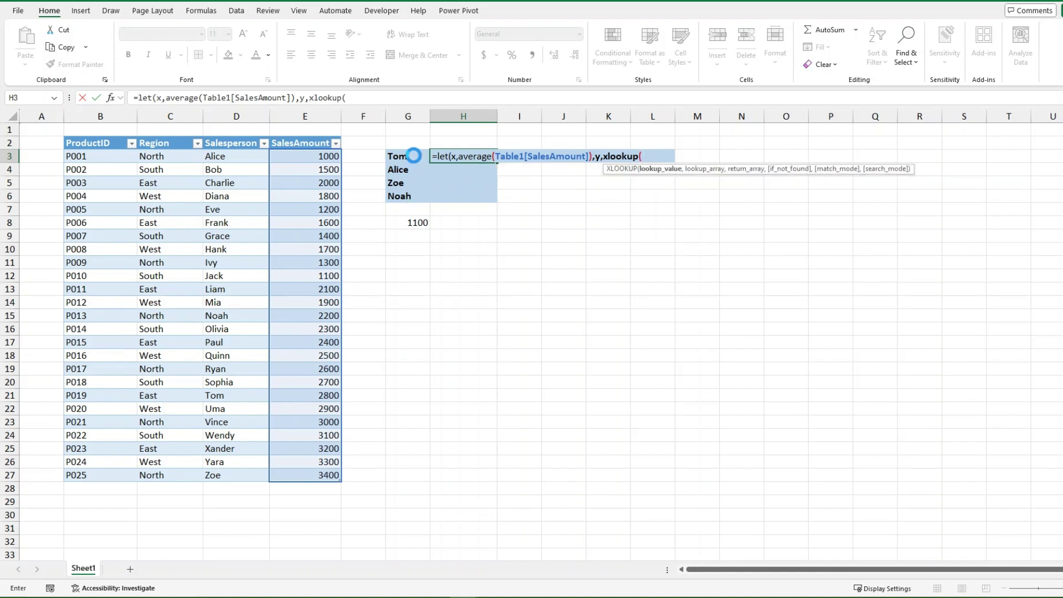
# - Define y as XLOOKUP(G3, Table1[Salesperson], Table1[SalesAmount]) in H3's LET formula
pyautogui.click(414, 155)
pyautogui.write(',')
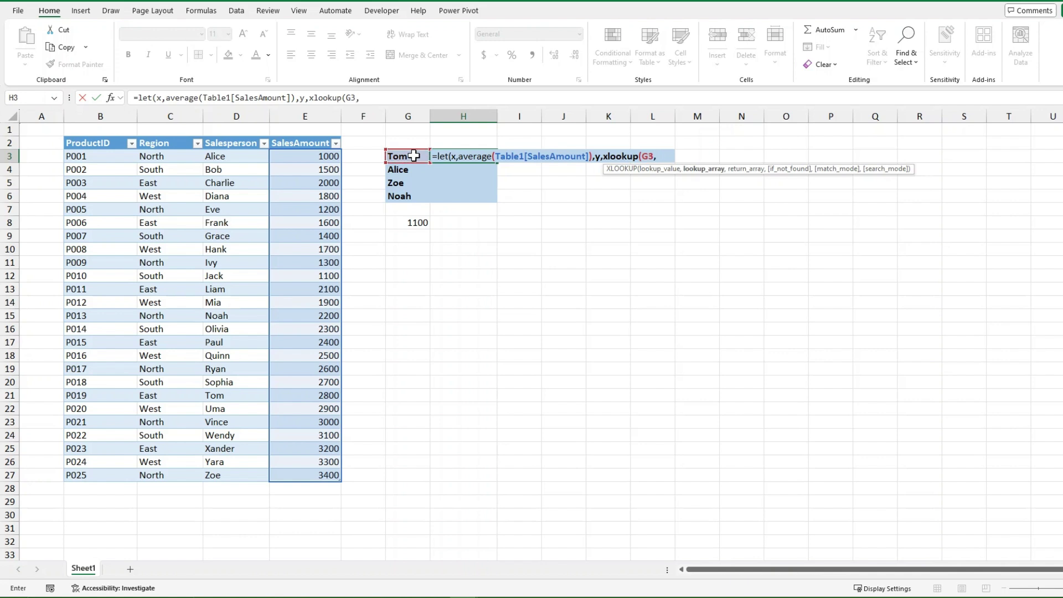
pyautogui.moveTo(221, 161); pyautogui.dragTo(240, 476)
pyautogui.write(',')
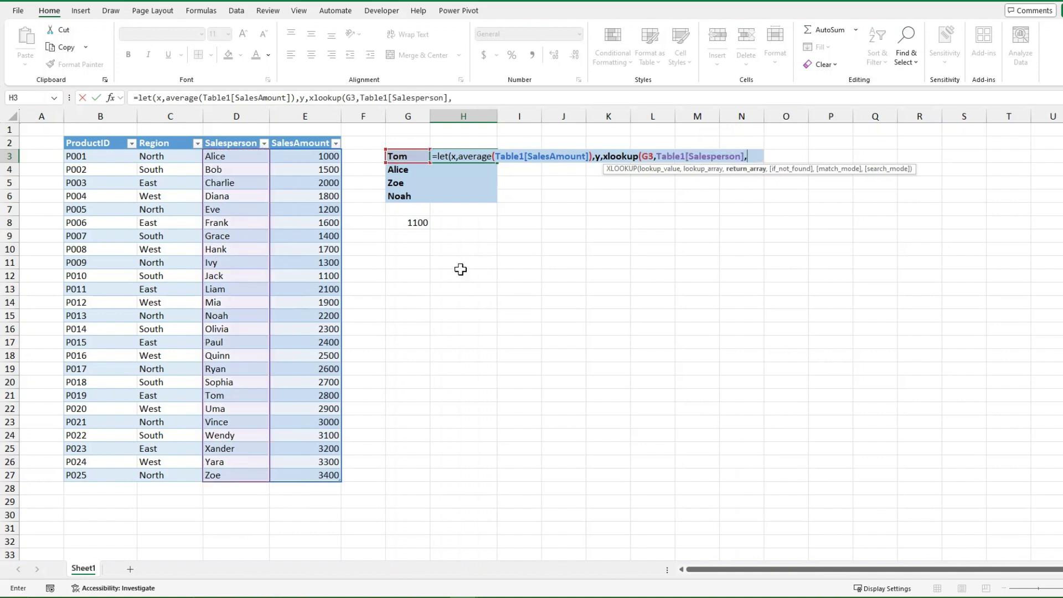
pyautogui.moveTo(329, 161); pyautogui.dragTo(327, 474)
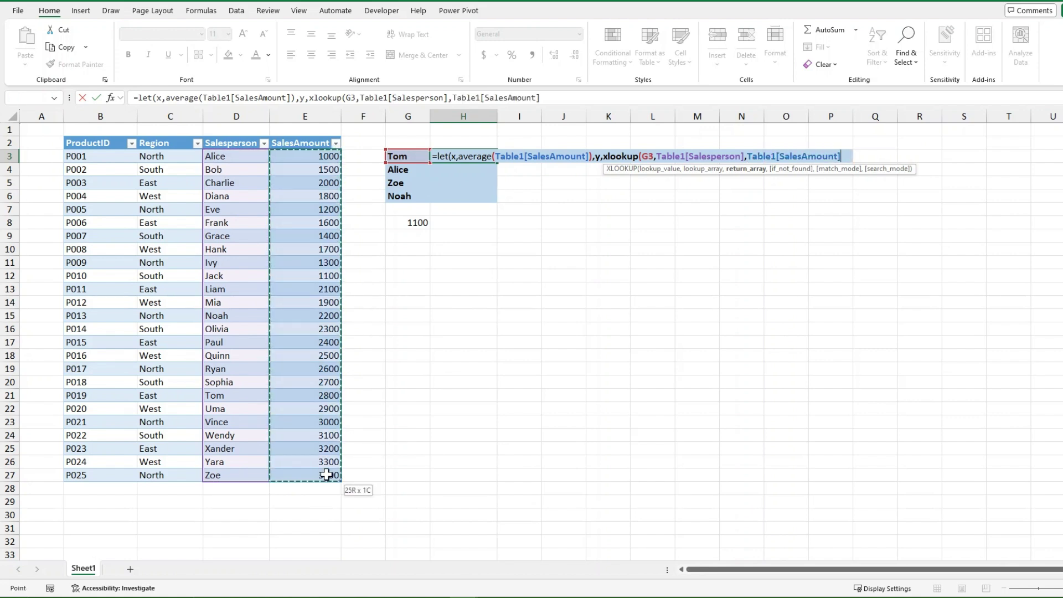
pyautogui.write(')')
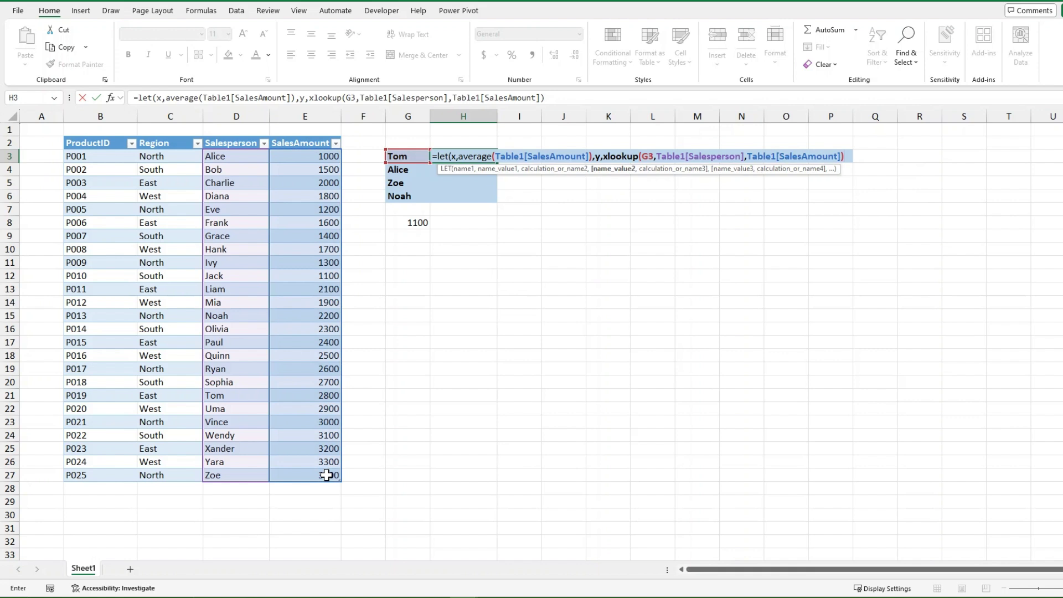
pyautogui.write(',')
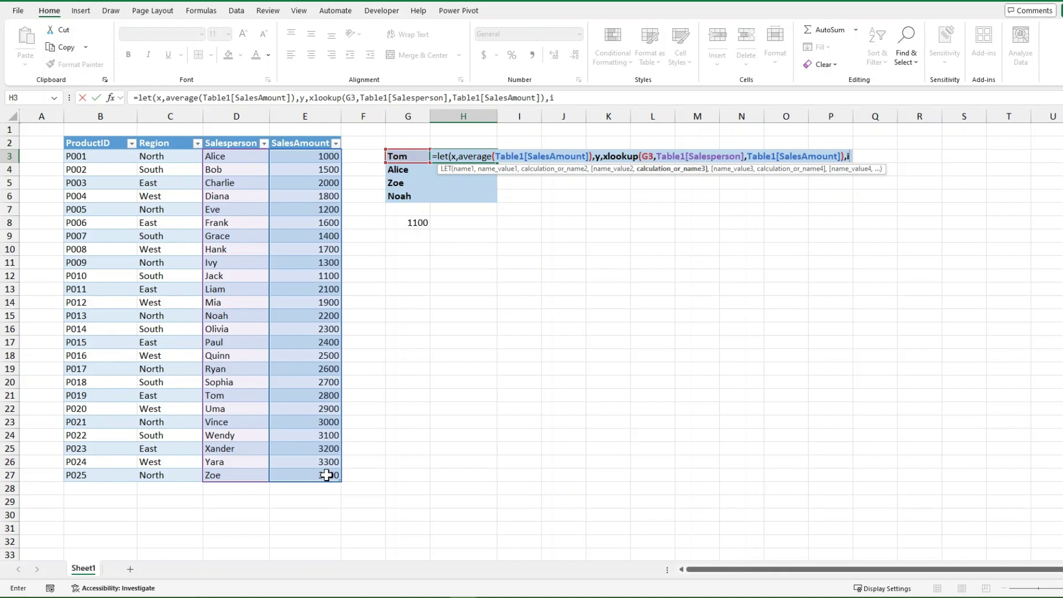
# - Add IFS labels: "Surplus of" y-x when y>x, "Average: " y when equal, "Defecit of " x-y otherwise
pyautogui.write('ifs(')
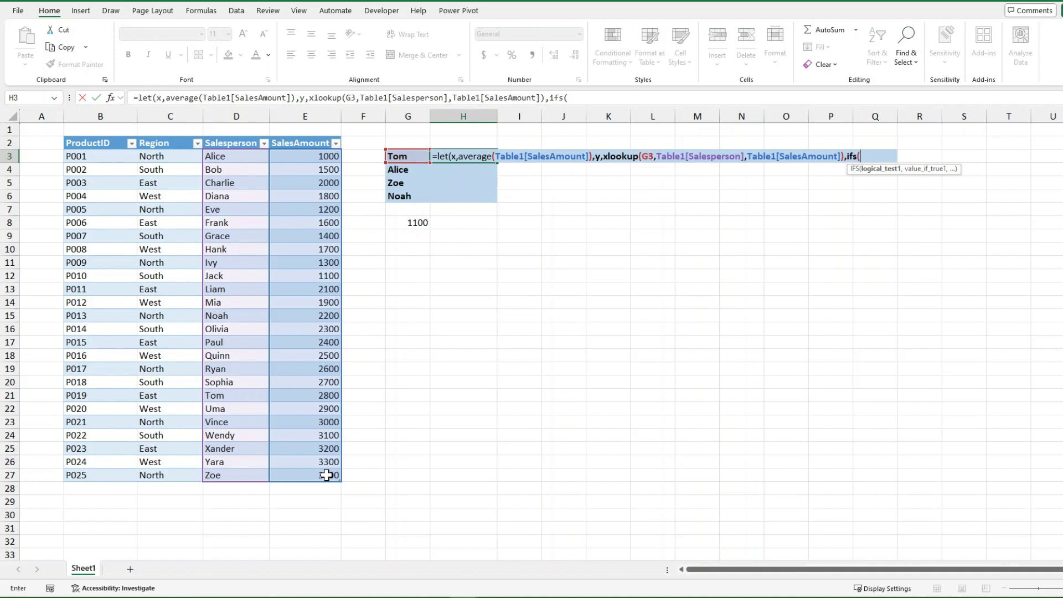
pyautogui.write('y')
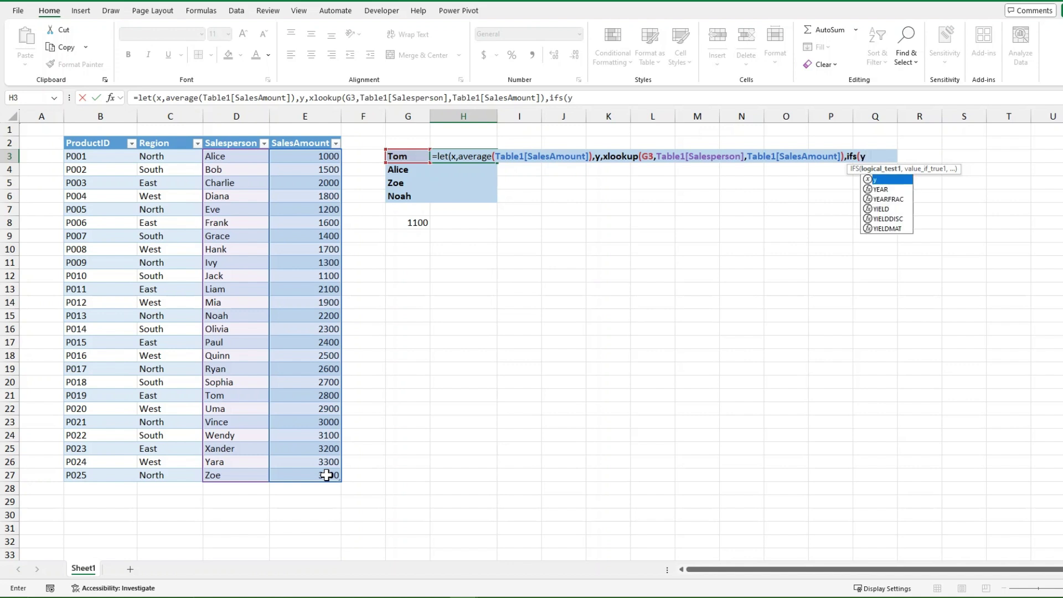
pyautogui.write('>x,')
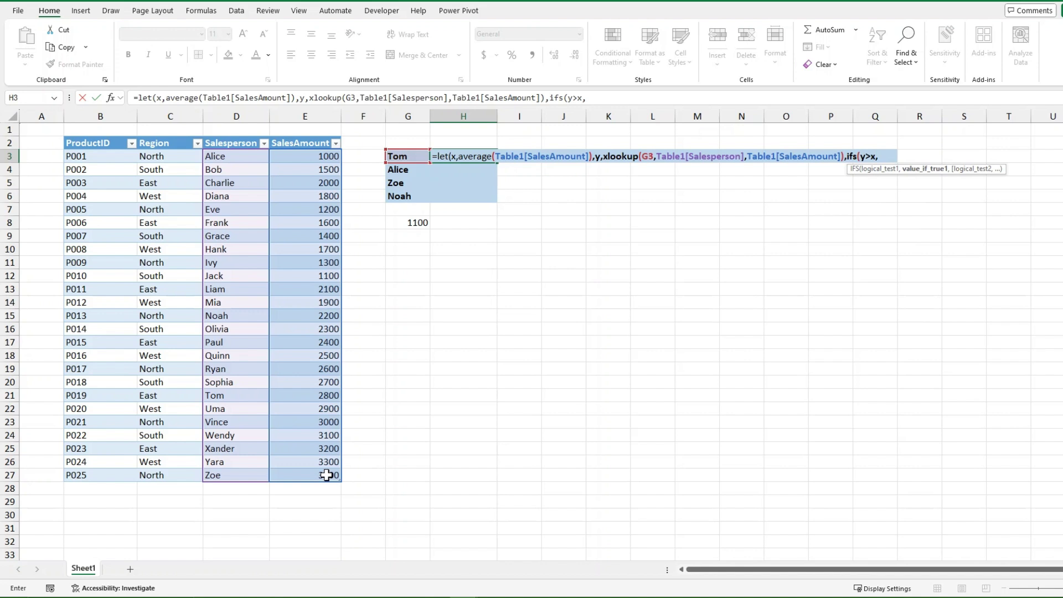
pyautogui.write('"Surplus of')
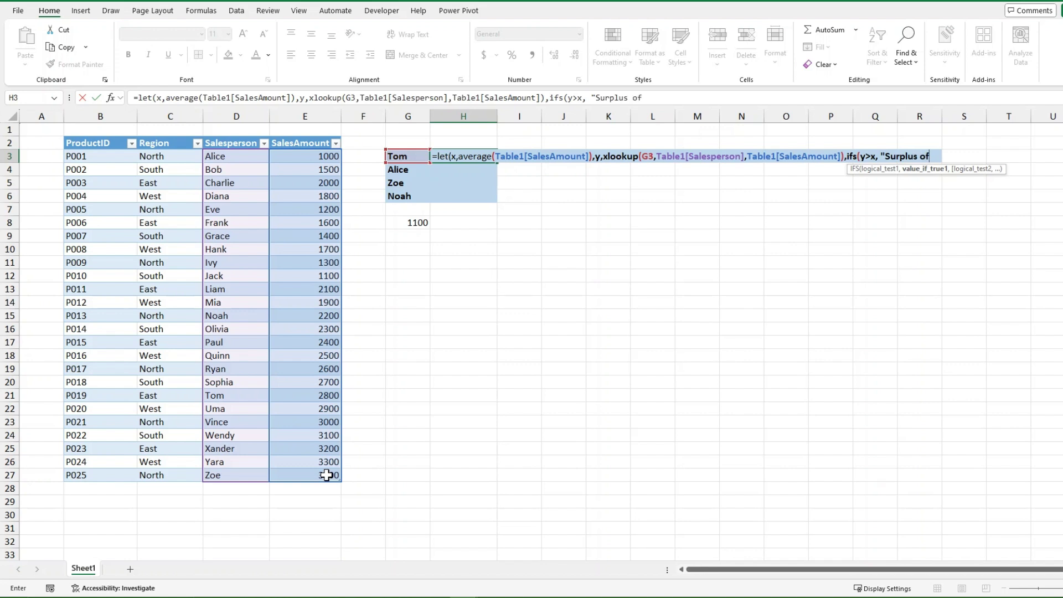
pyautogui.write('"')
pyautogui.write(' " &')
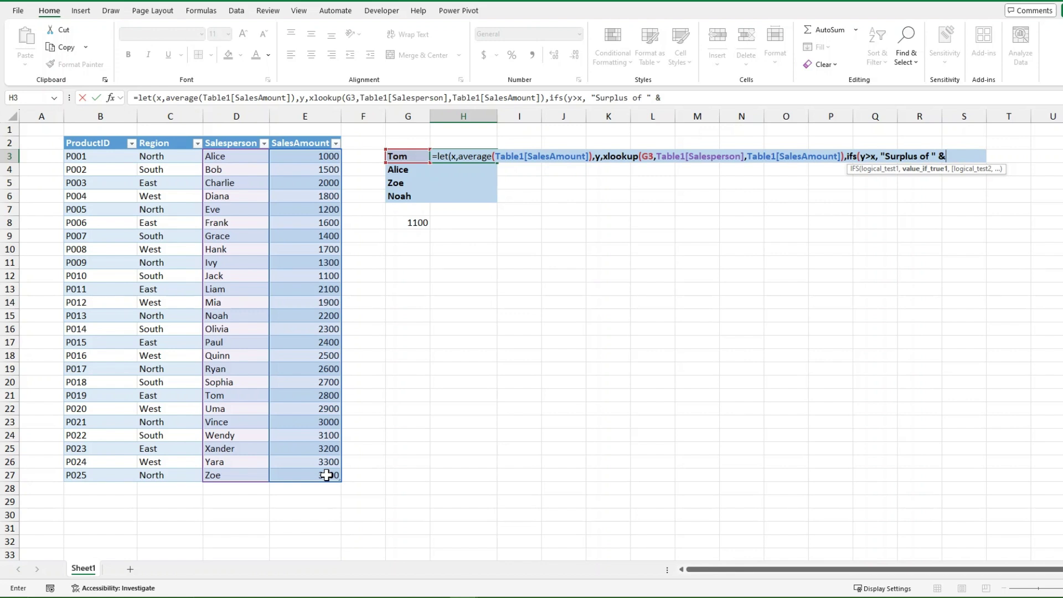
pyautogui.write(' y-x,')
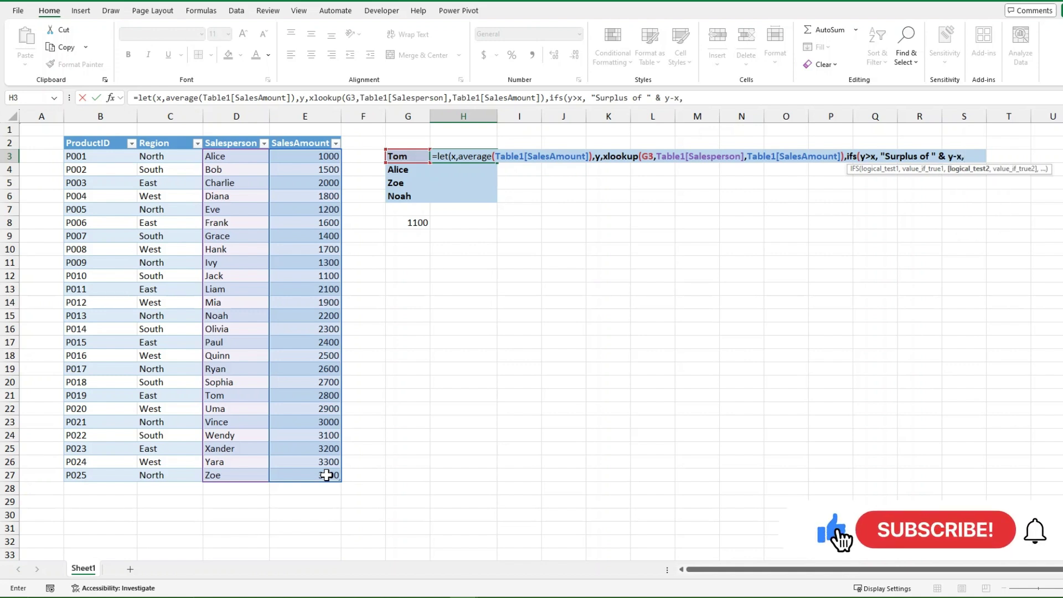
pyautogui.write(' y=x')
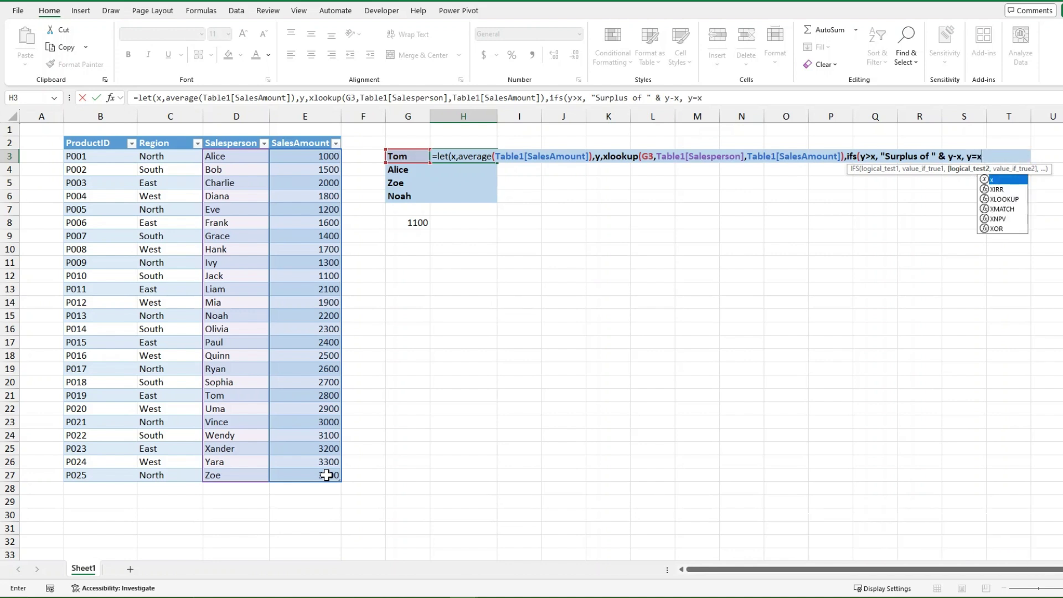
pyautogui.write(', "')
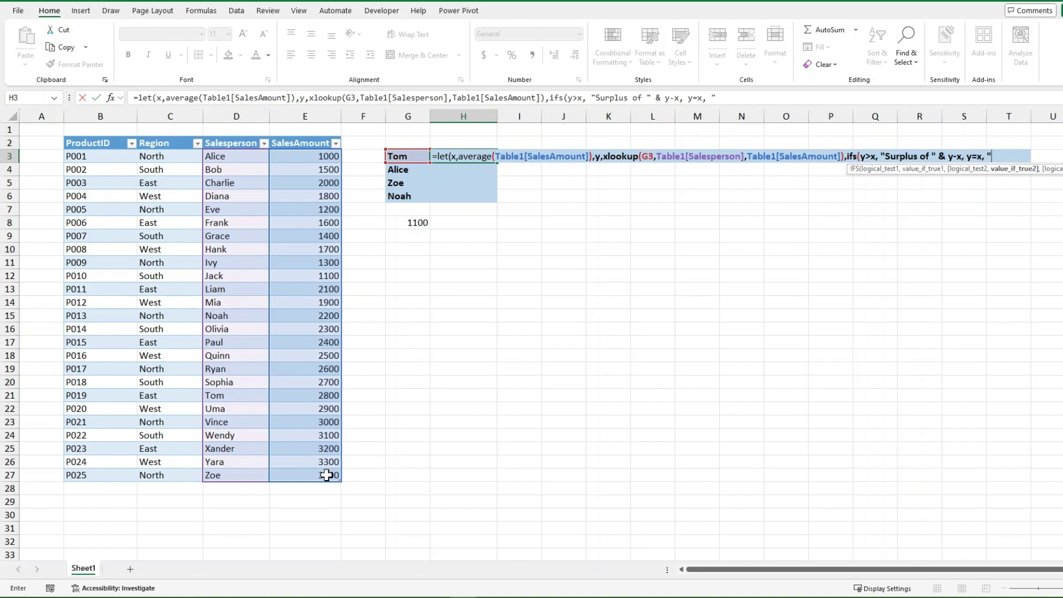
pyautogui.write('Average:')
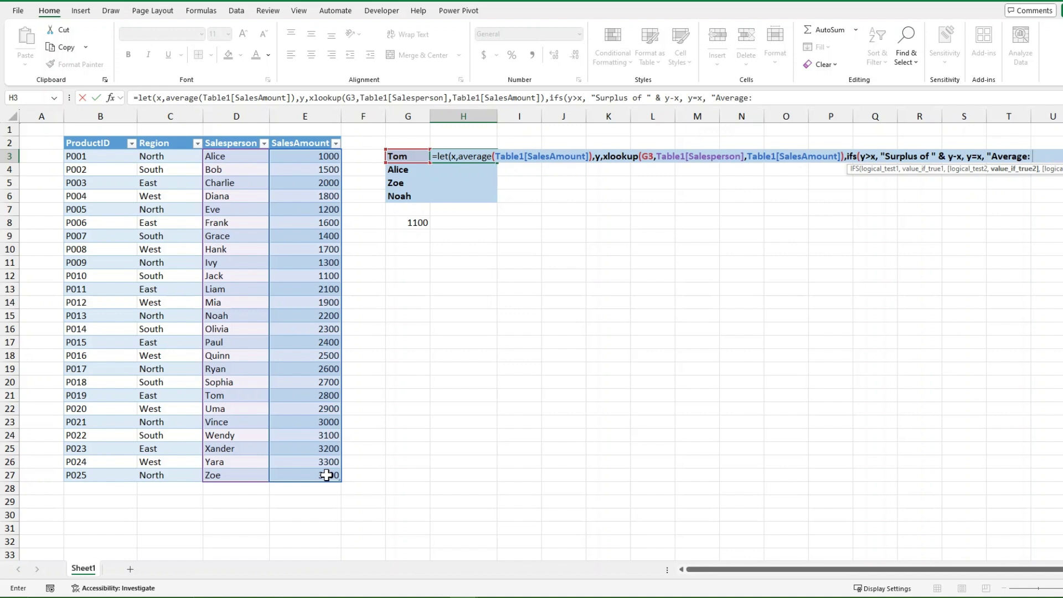
pyautogui.write(' " & y')
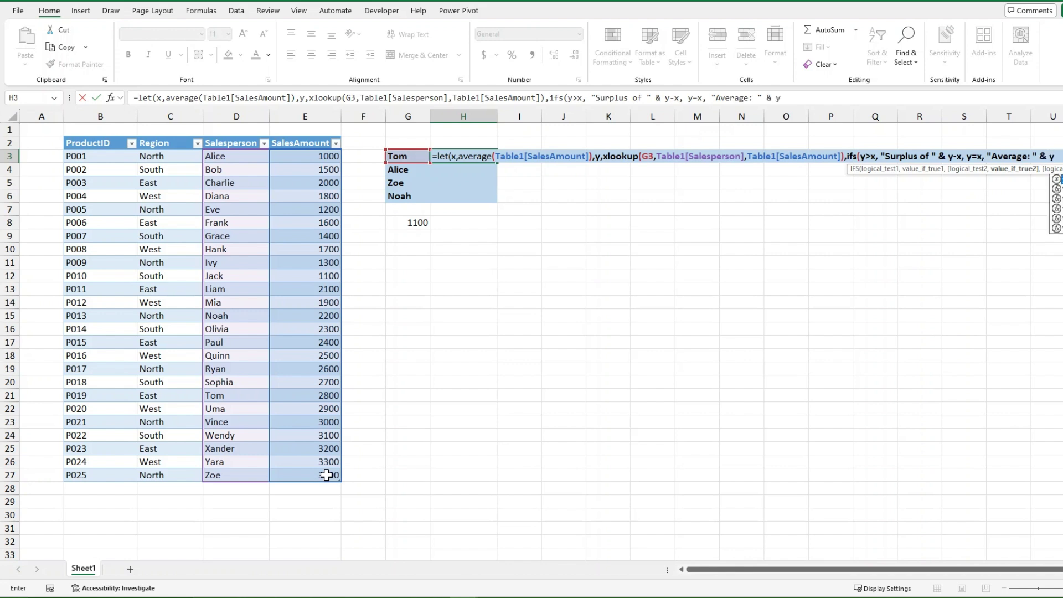
pyautogui.write(',')
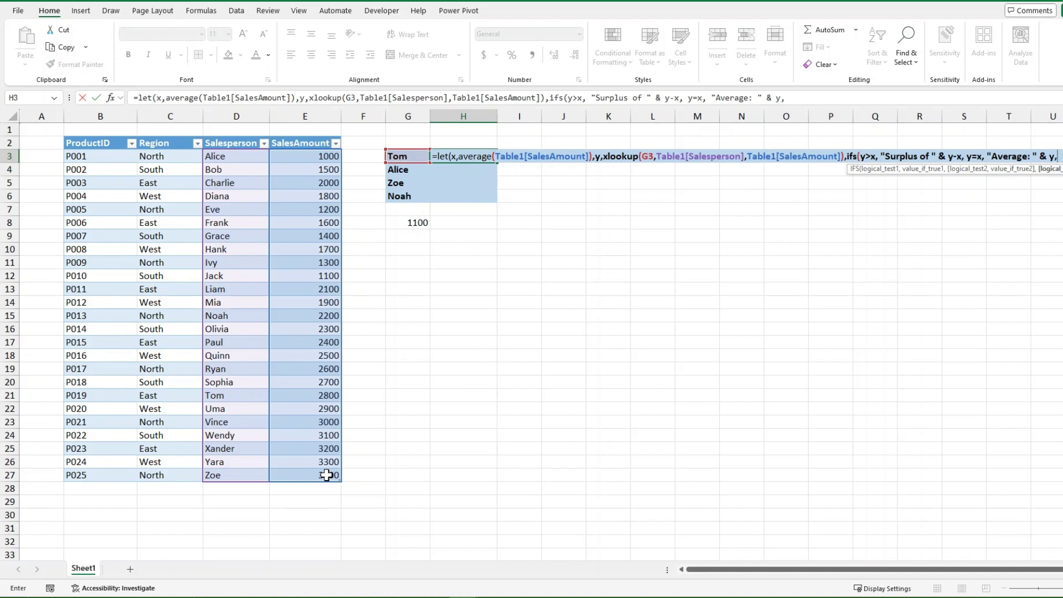
pyautogui.write(' x>y, "Defecit of')
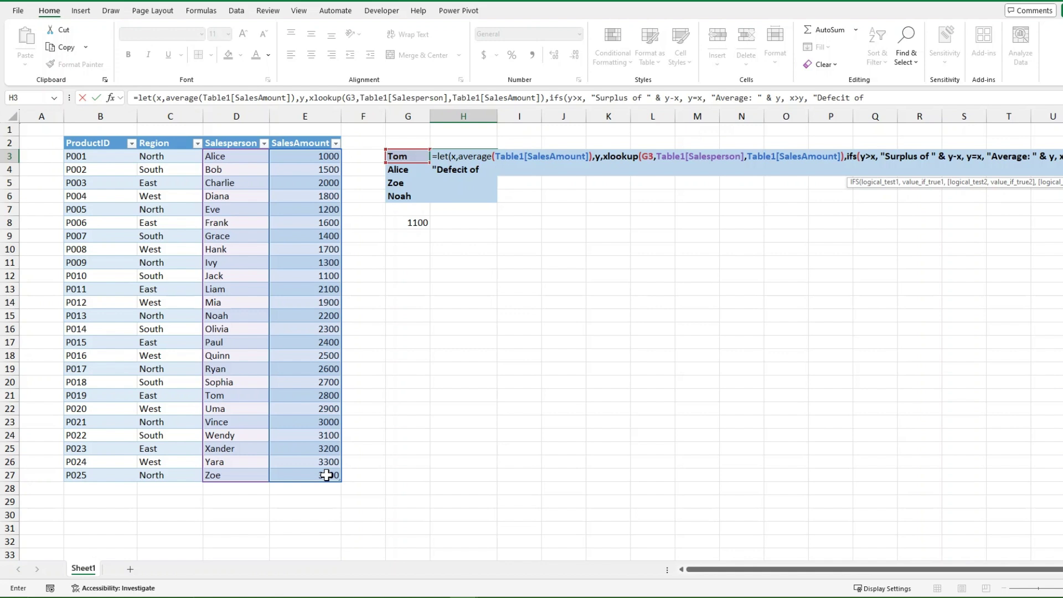
pyautogui.write(' " & x-y')
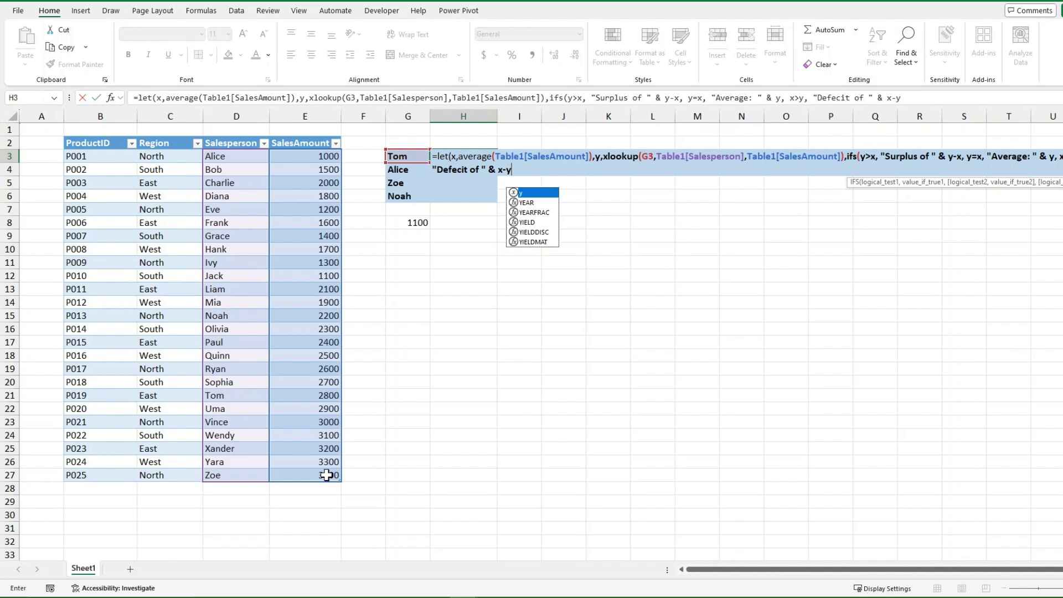
pyautogui.write(')')
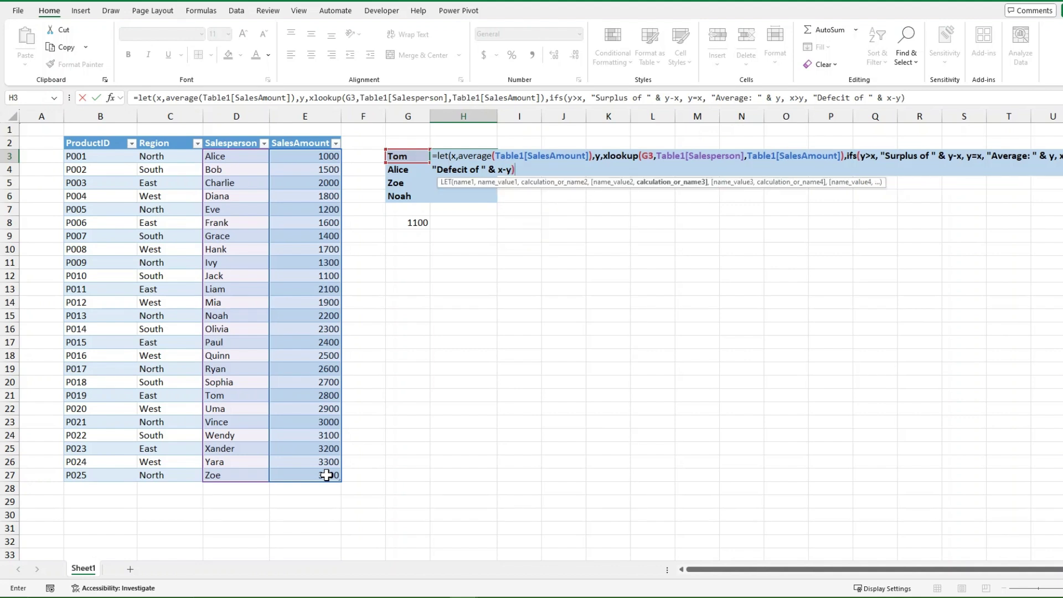
pyautogui.write(')')
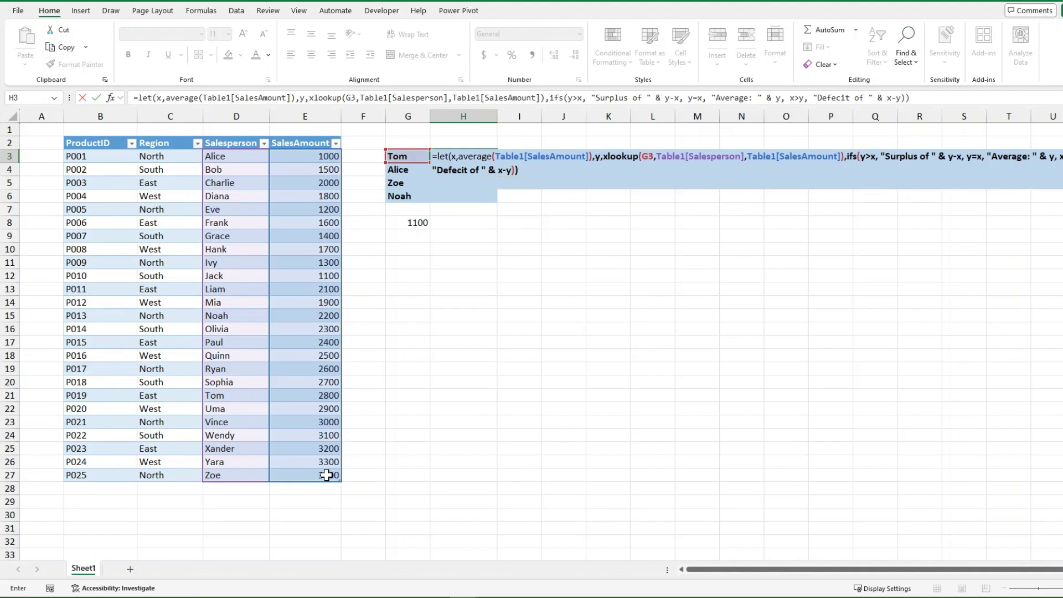
# - Commit H3's formula, fill it down to H6, and widen column H to fit the labels
pyautogui.press('Return')
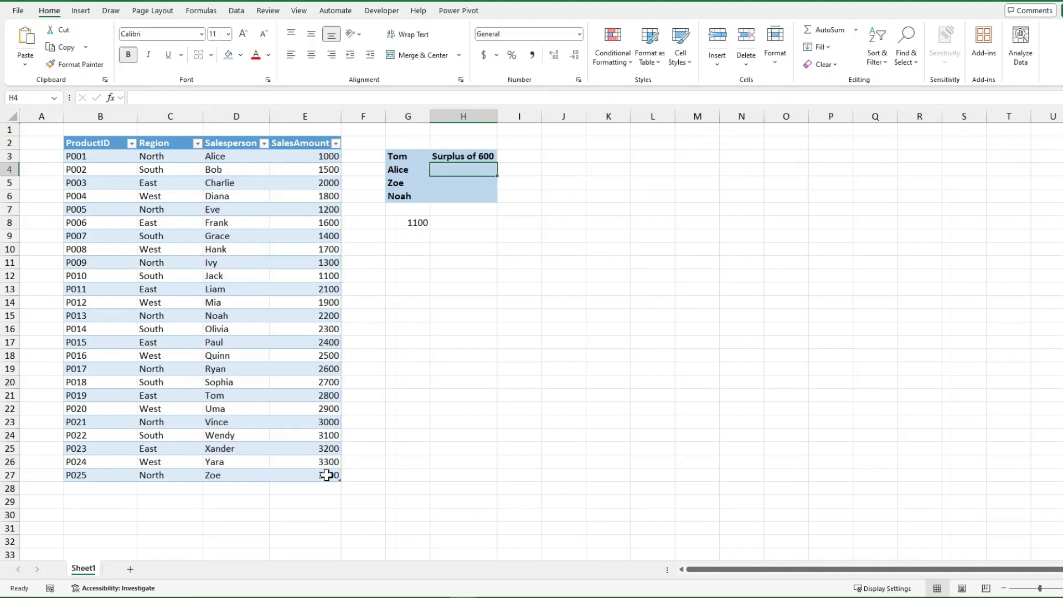
pyautogui.click(491, 154)
pyautogui.moveTo(497, 176); pyautogui.dragTo(498, 202)
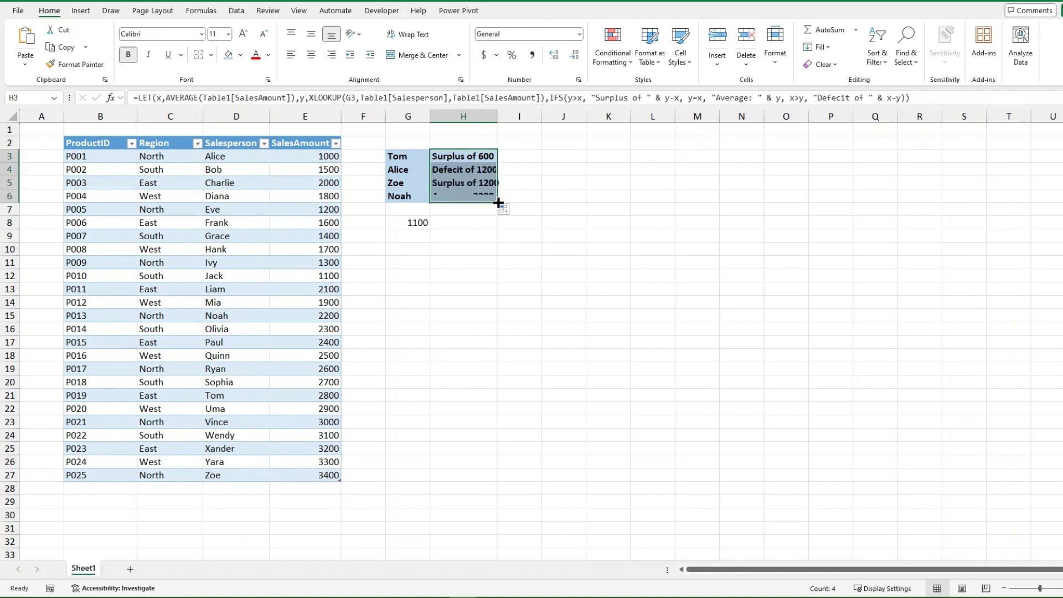
pyautogui.click(515, 195)
pyautogui.moveTo(497, 118); pyautogui.dragTo(502, 116)
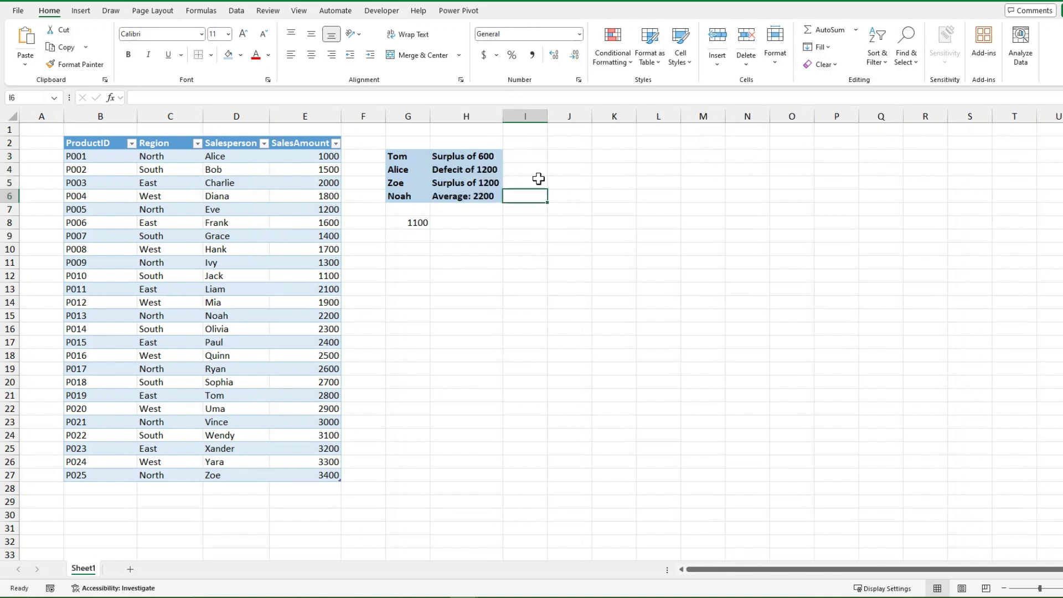
# - Check the filled formulas in H6, H5 and H4
pyautogui.click(492, 195)
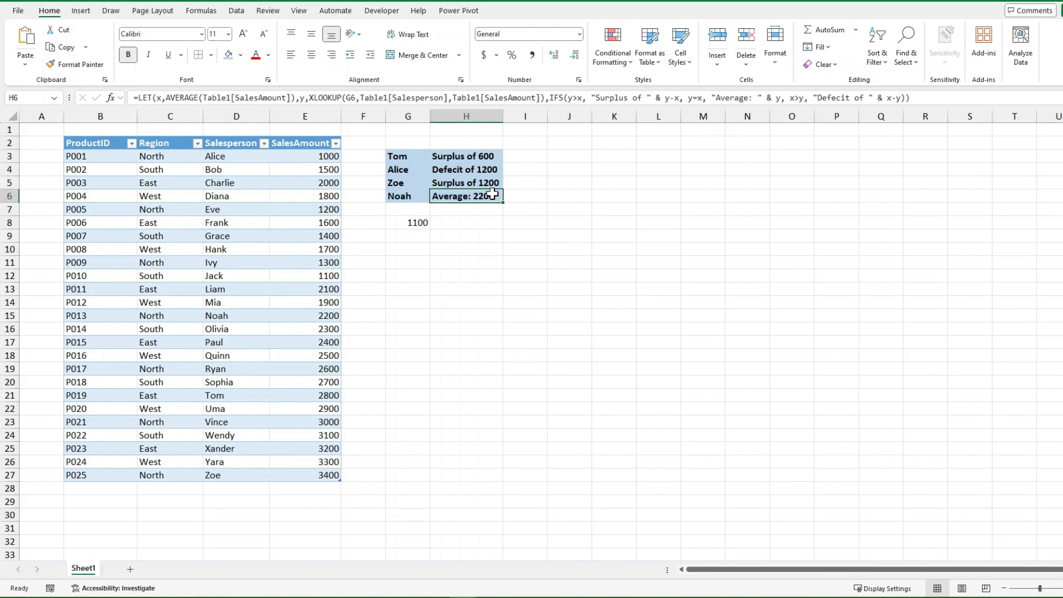
pyautogui.click(495, 184)
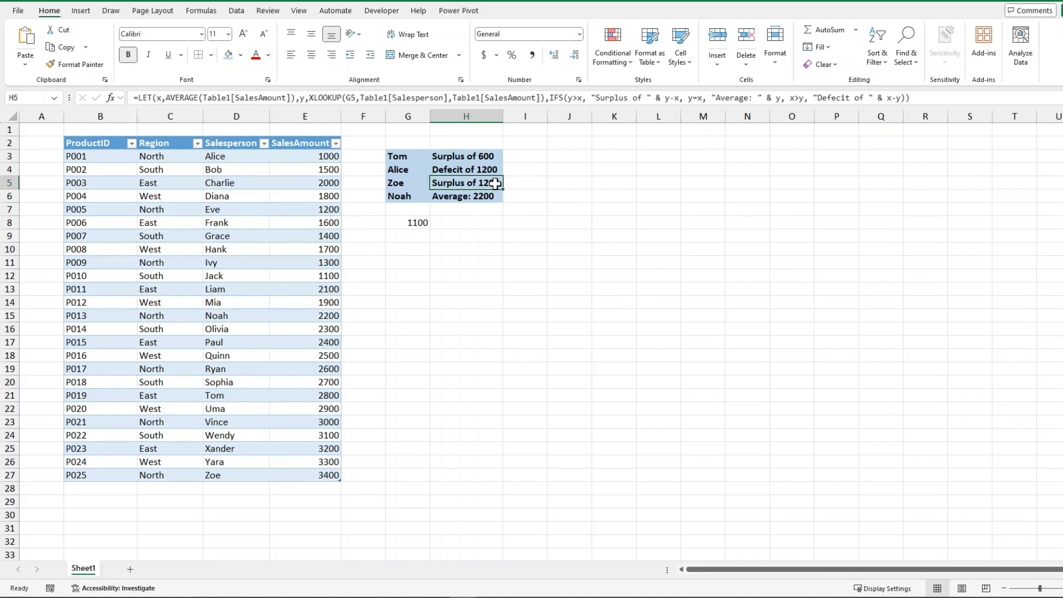
pyautogui.click(486, 170)
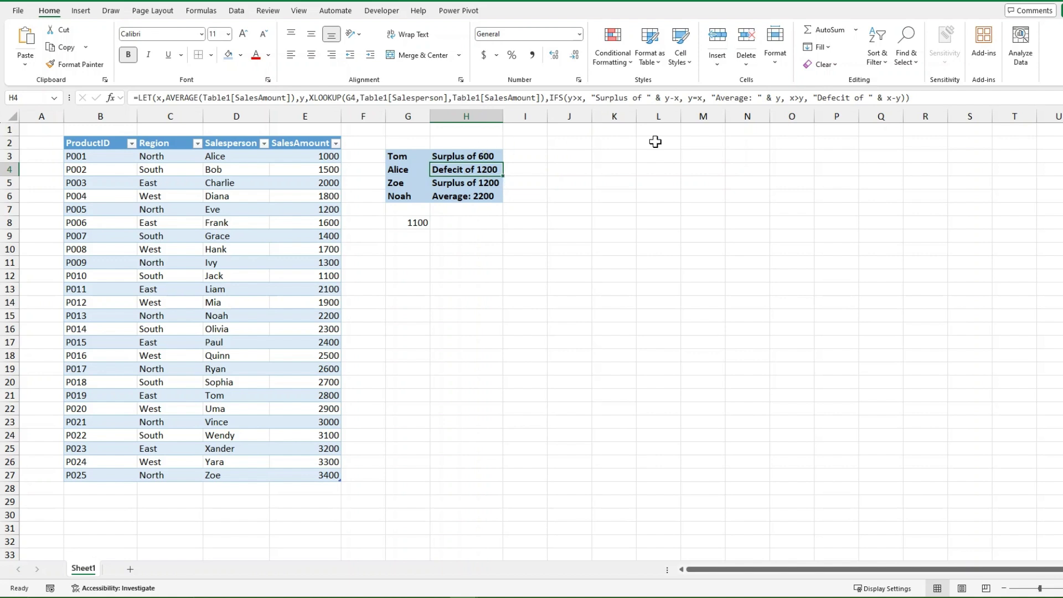